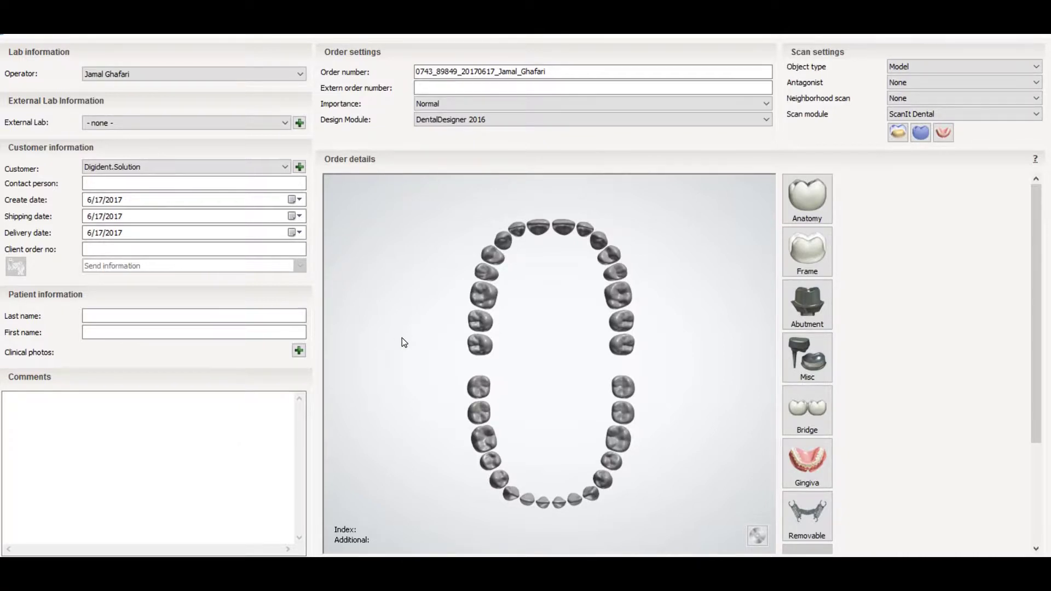
- Enter the patient's last and first names and shorten the order number to 0376
left_click(188, 311)
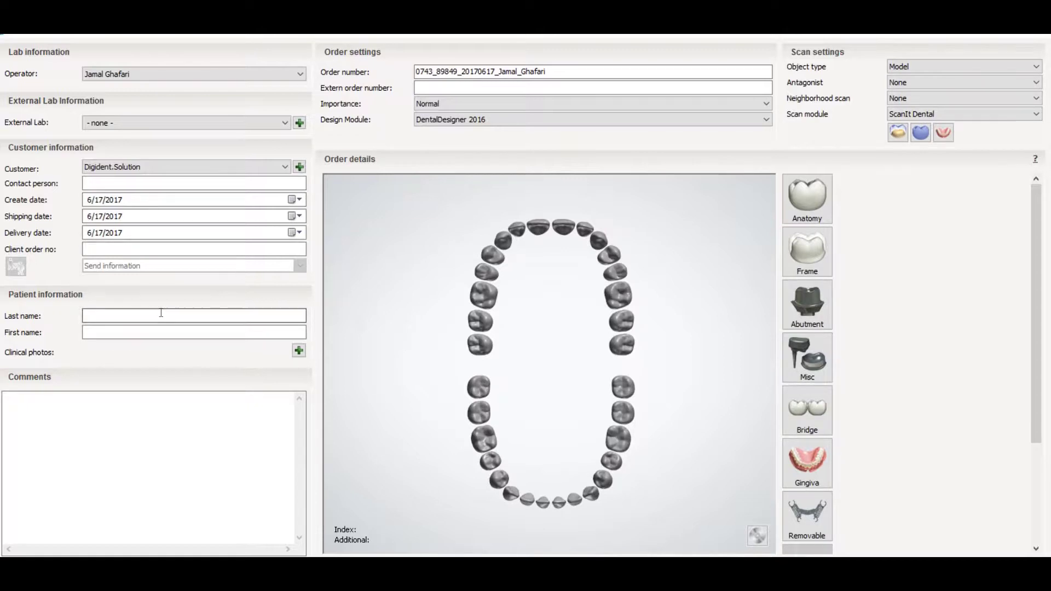
left_click(158, 315)
type("manual")
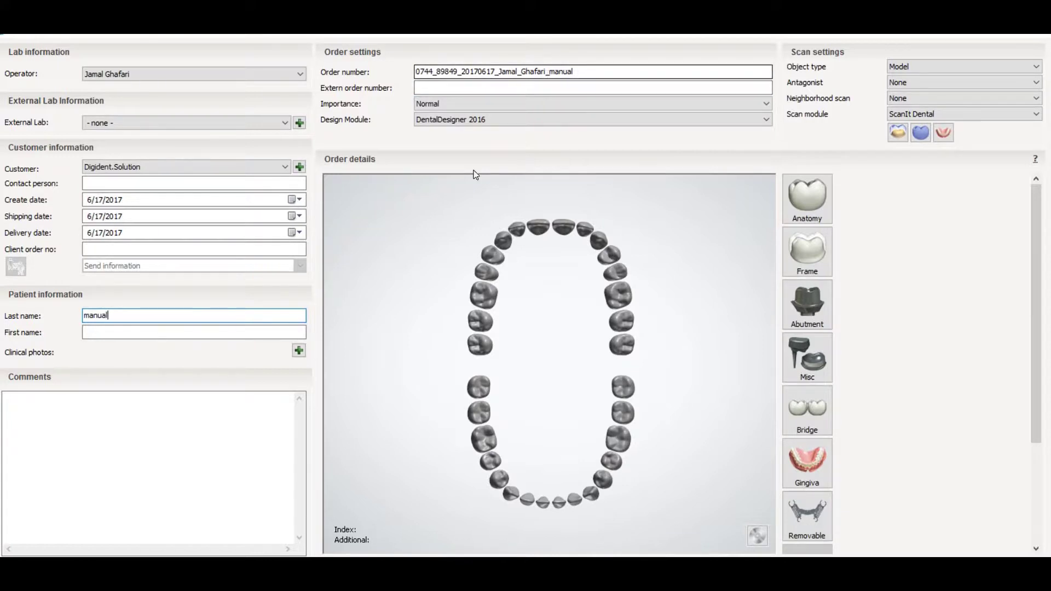
left_click(124, 334)
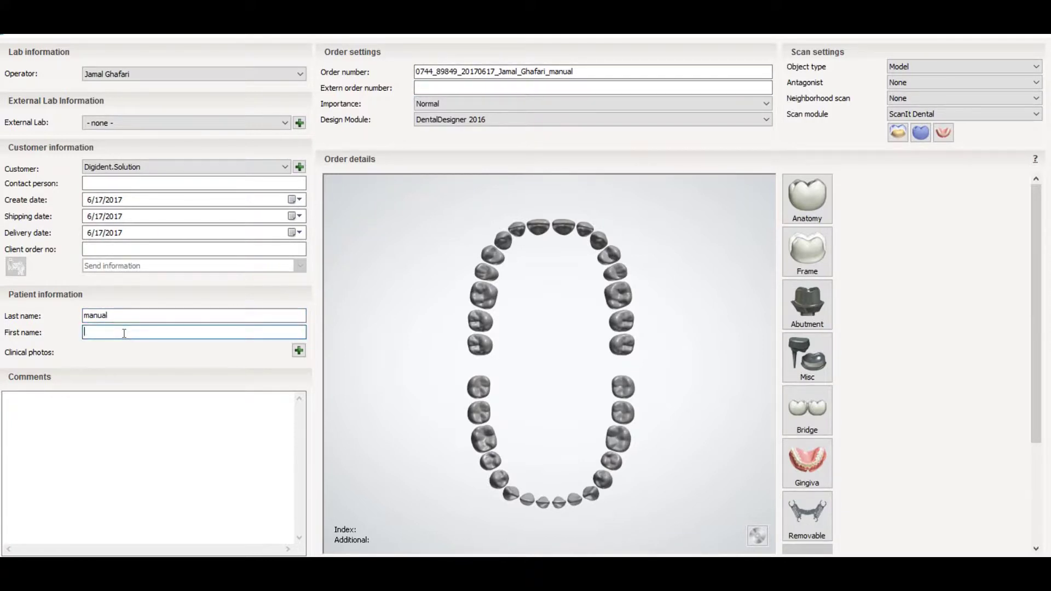
type("adam")
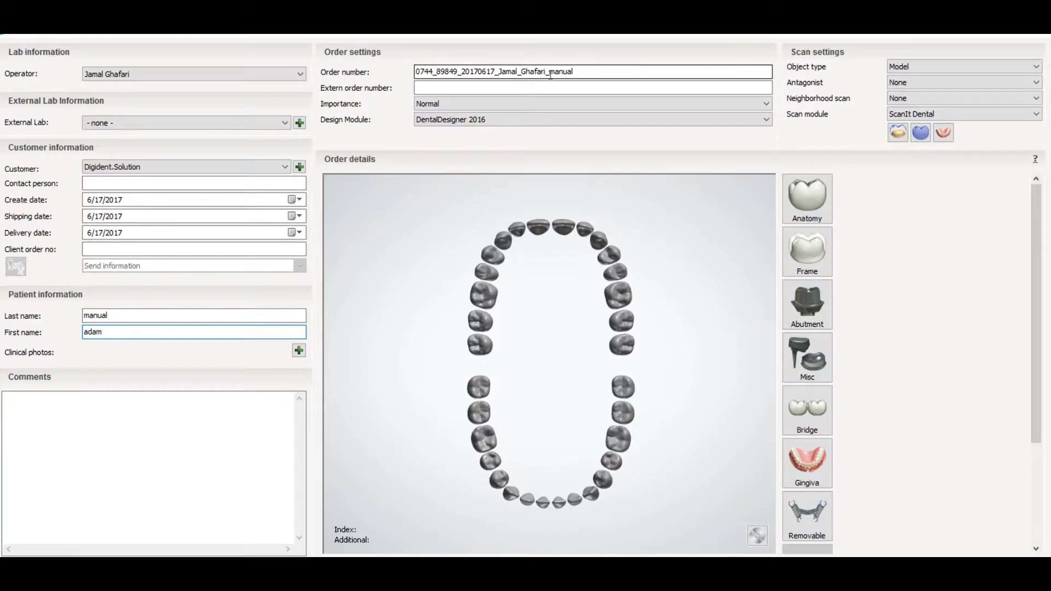
left_click_drag(547, 72, 417, 71)
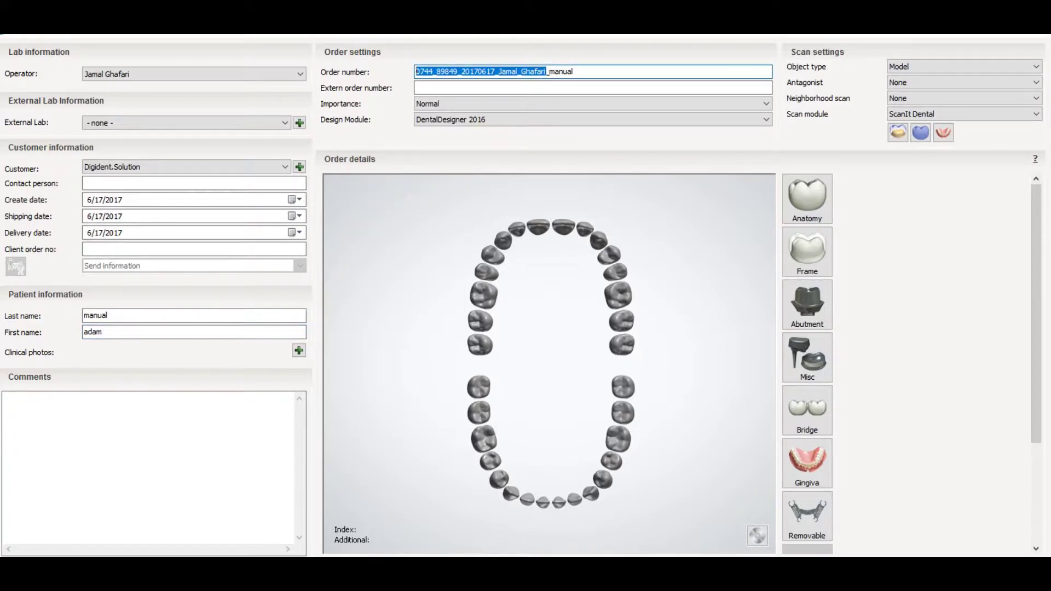
type("0376")
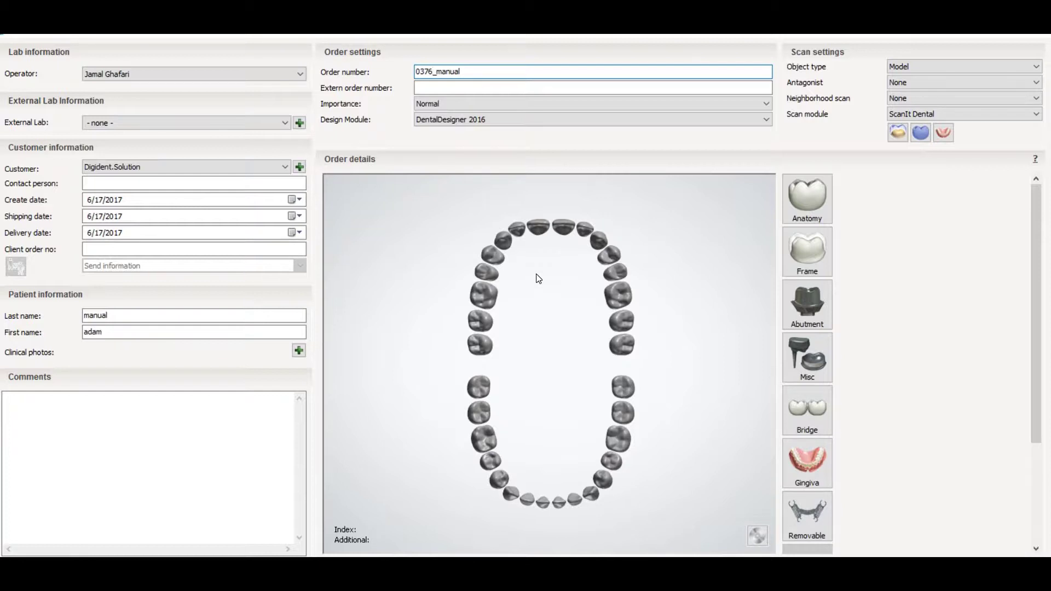
- Make teeth 16 and 11 anatomic crowns and show their Zenostar material details
left_click(489, 296)
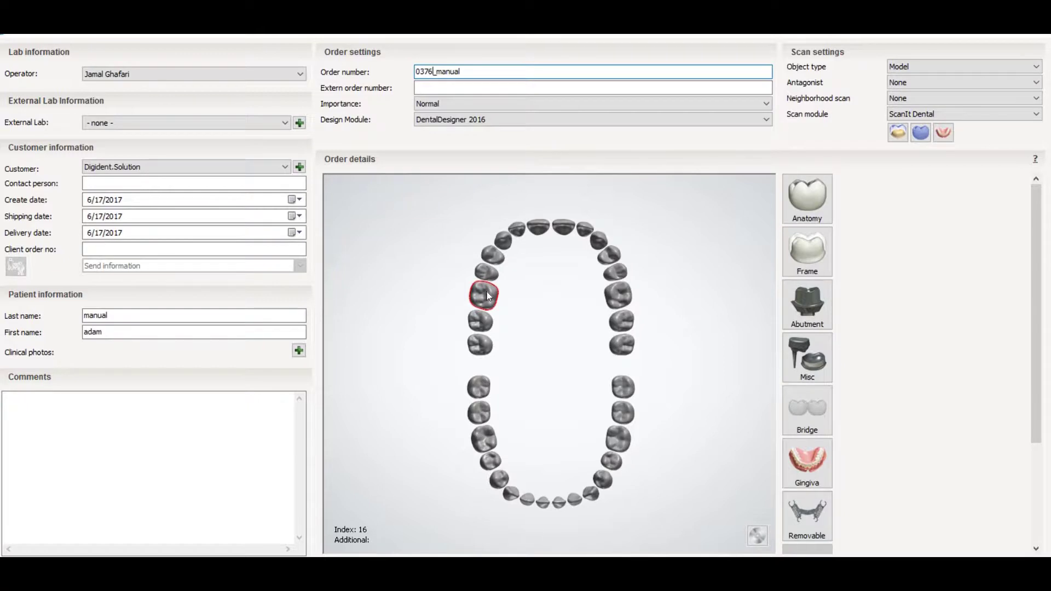
left_click(539, 229)
left_click(812, 198)
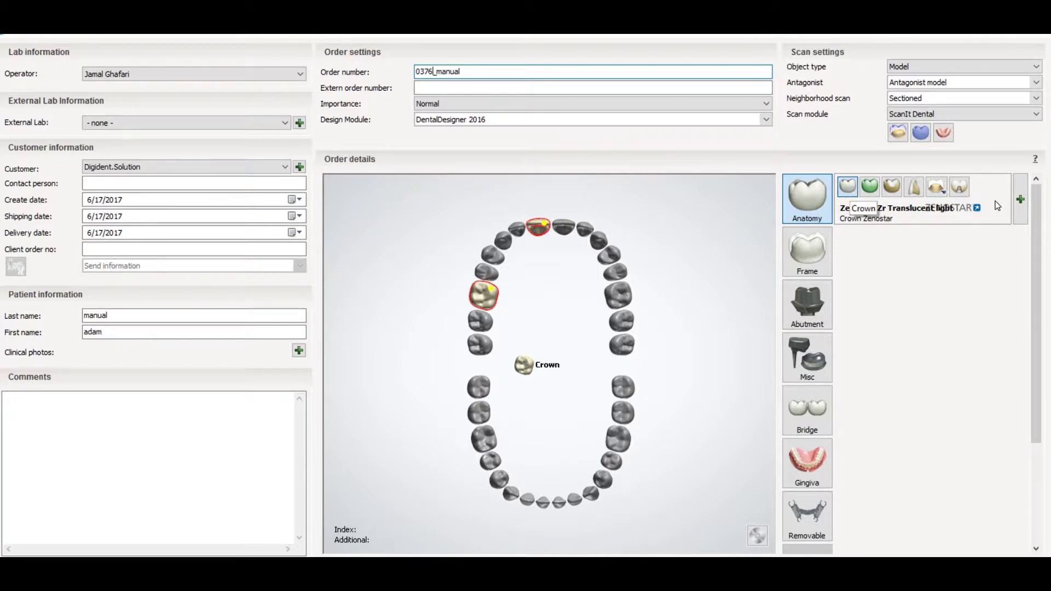
left_click(1017, 205)
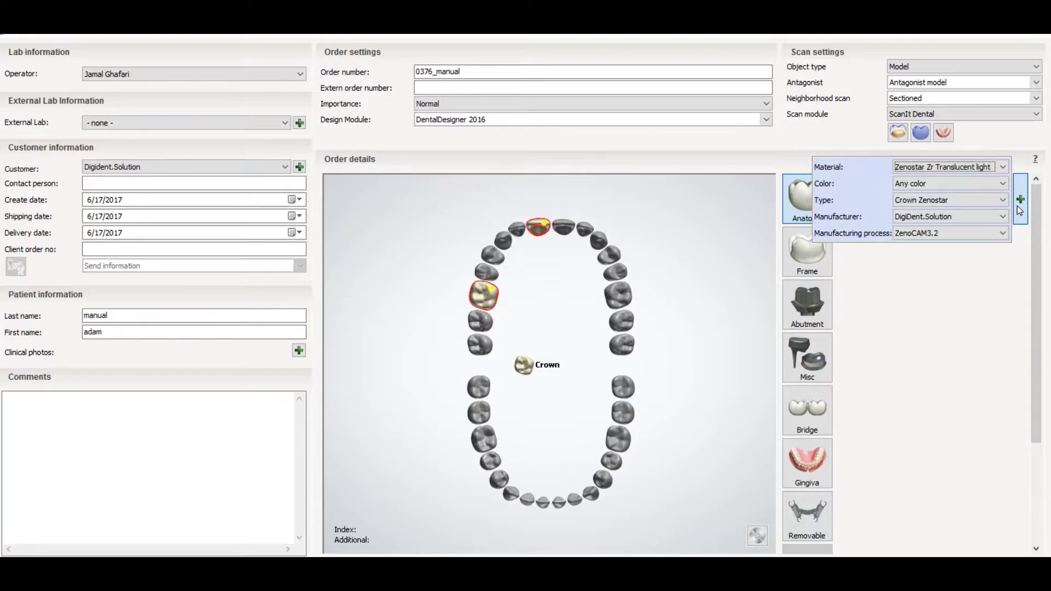
- Choose Zenostar Zr Translucent pure from the crown Material list
left_click(1004, 169)
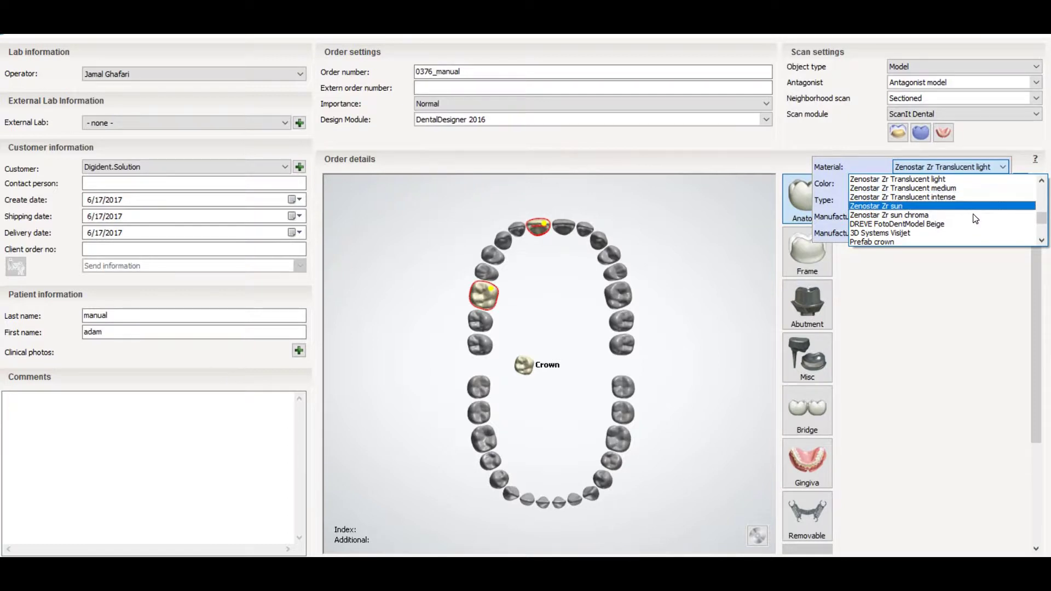
scroll(936, 211, "down", 2)
scroll(934, 212, "down", 1)
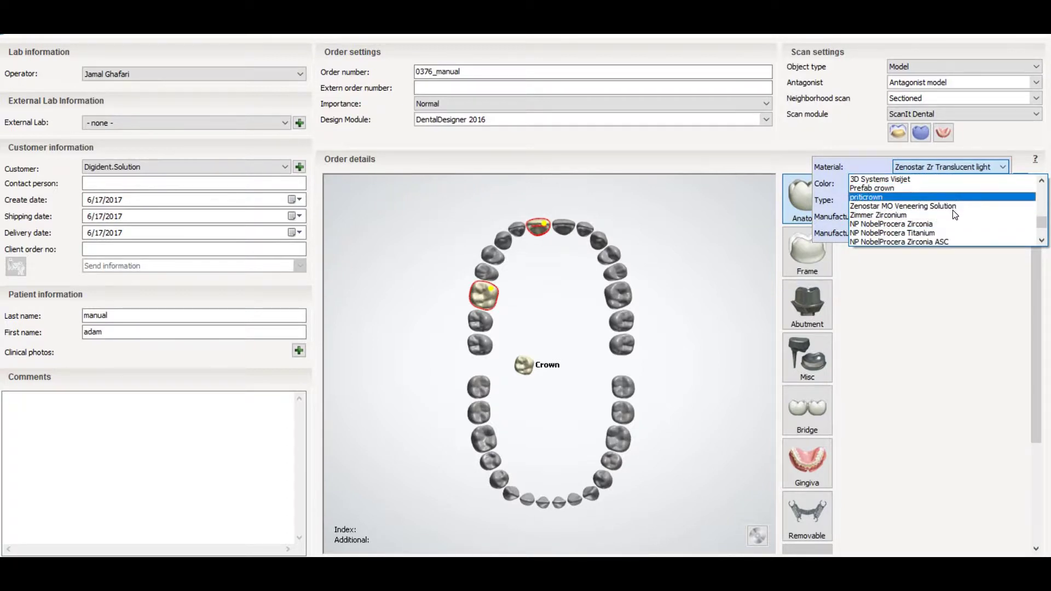
scroll(951, 208, "down", 3)
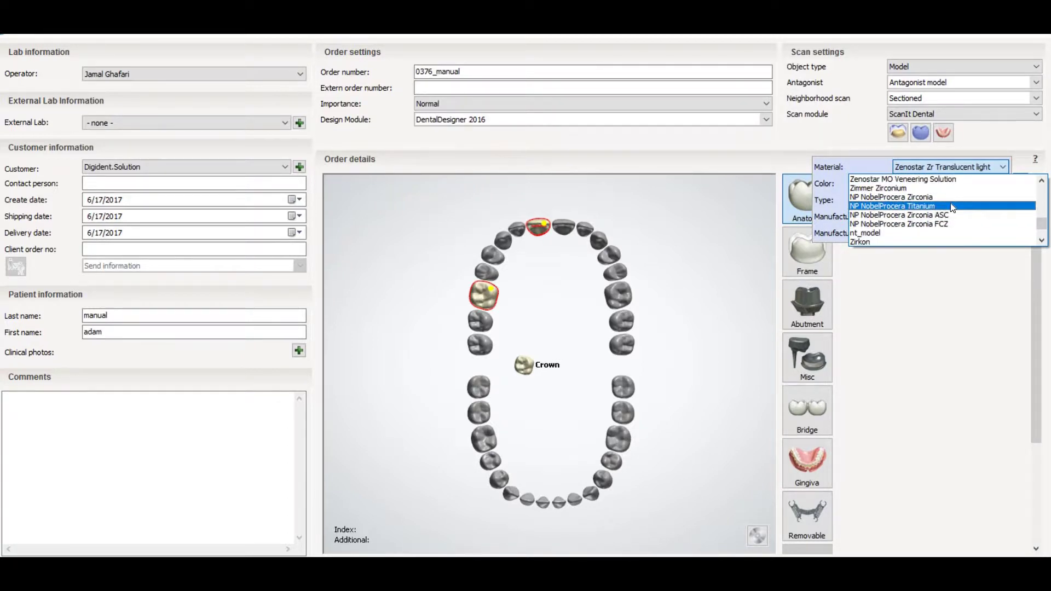
scroll(946, 213, "down", 2)
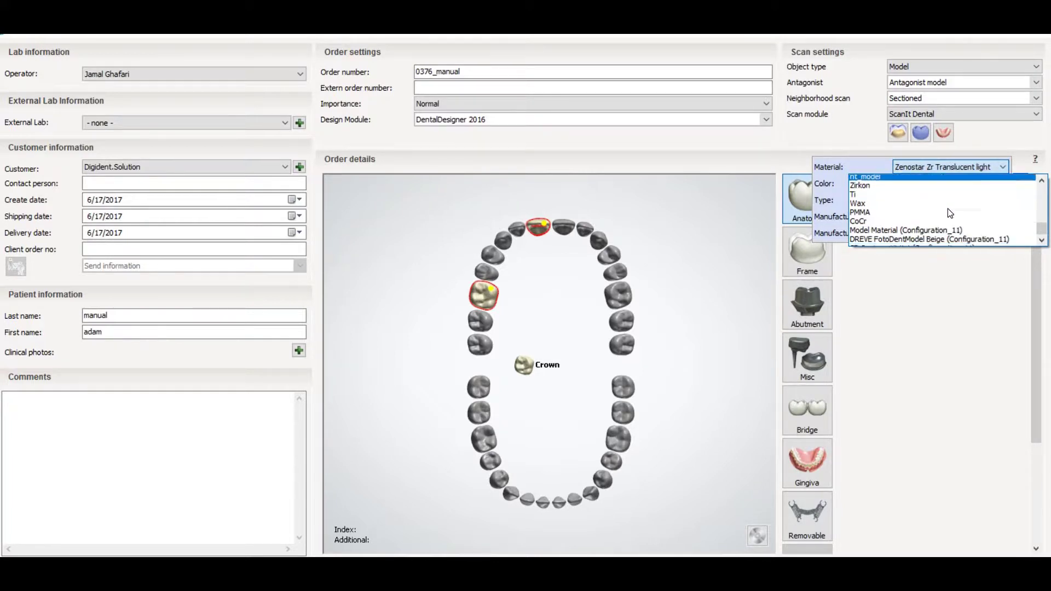
scroll(920, 219, "up", 1)
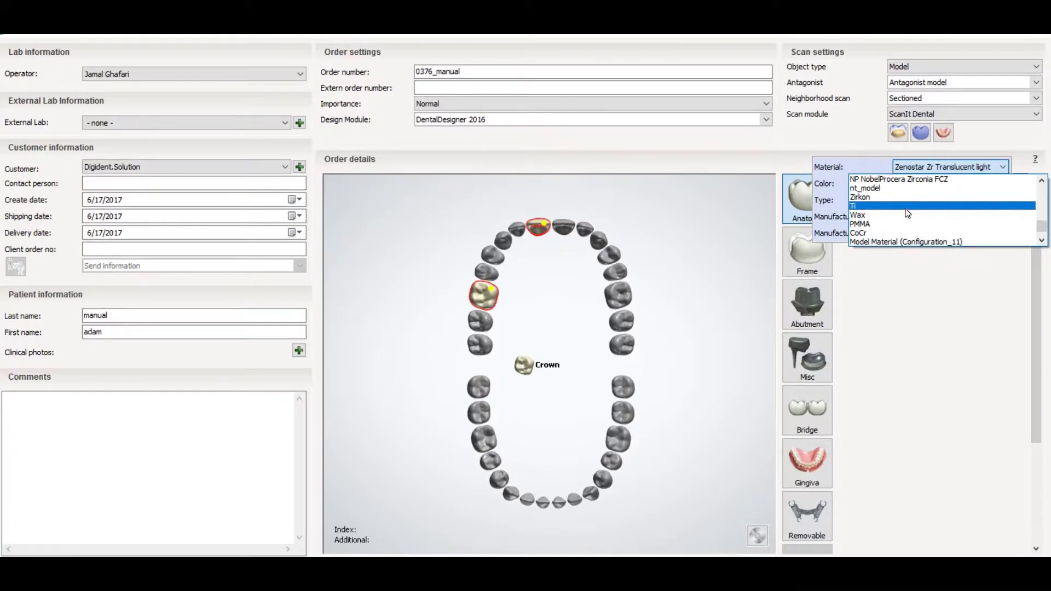
scroll(905, 211, "down", 1)
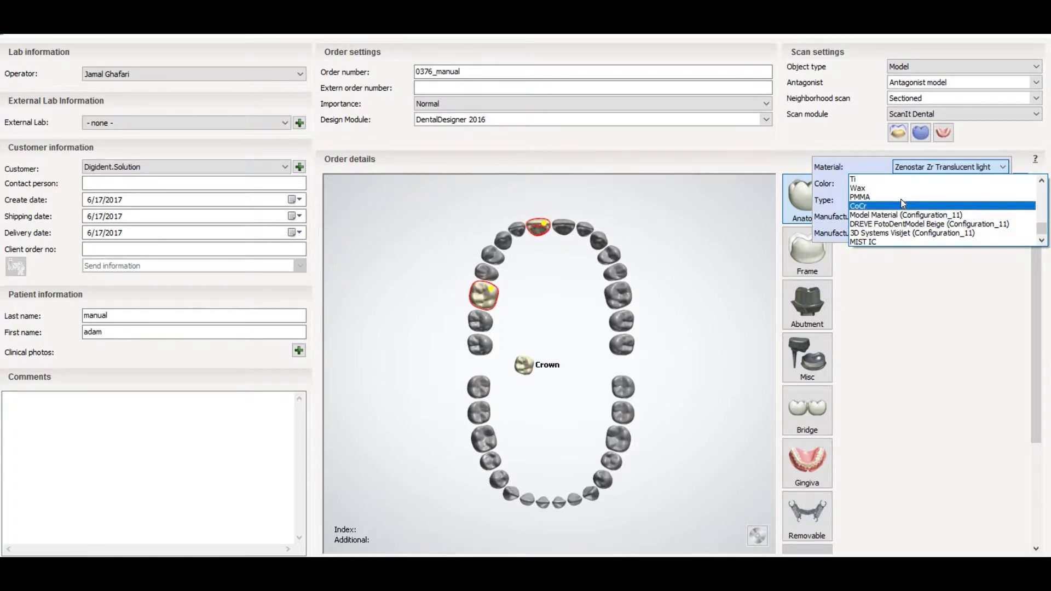
scroll(906, 208, "up", 5)
scroll(904, 203, "down", 2)
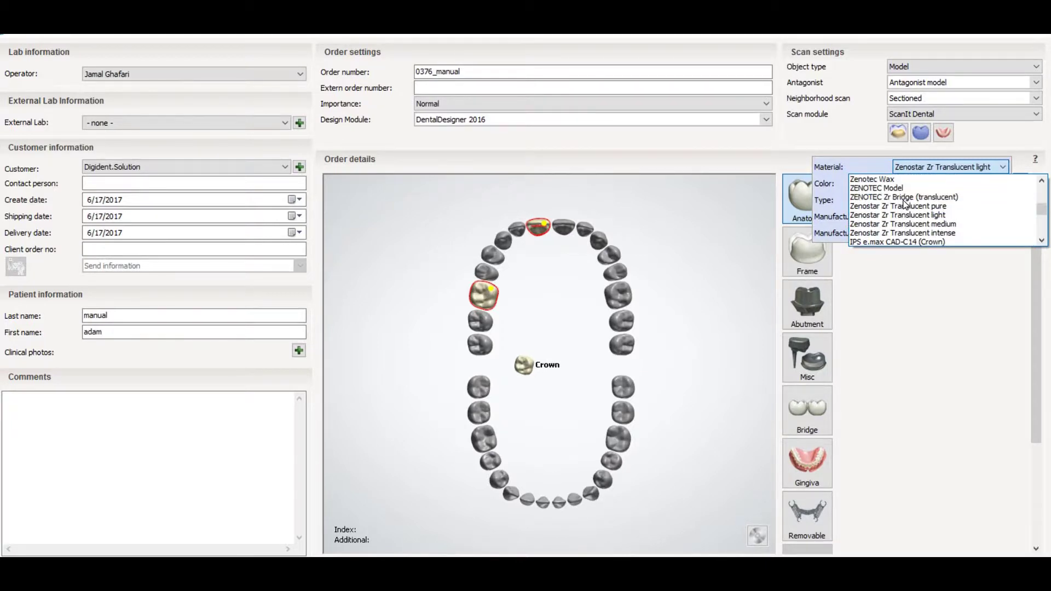
scroll(909, 211, "up", 3)
scroll(910, 214, "down", 6)
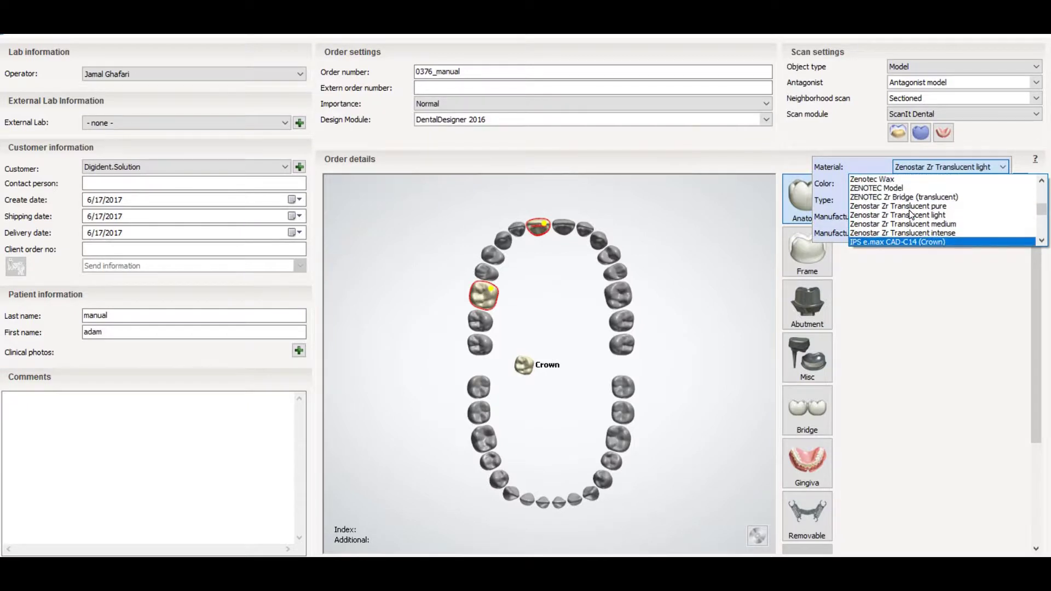
scroll(912, 214, "up", 1)
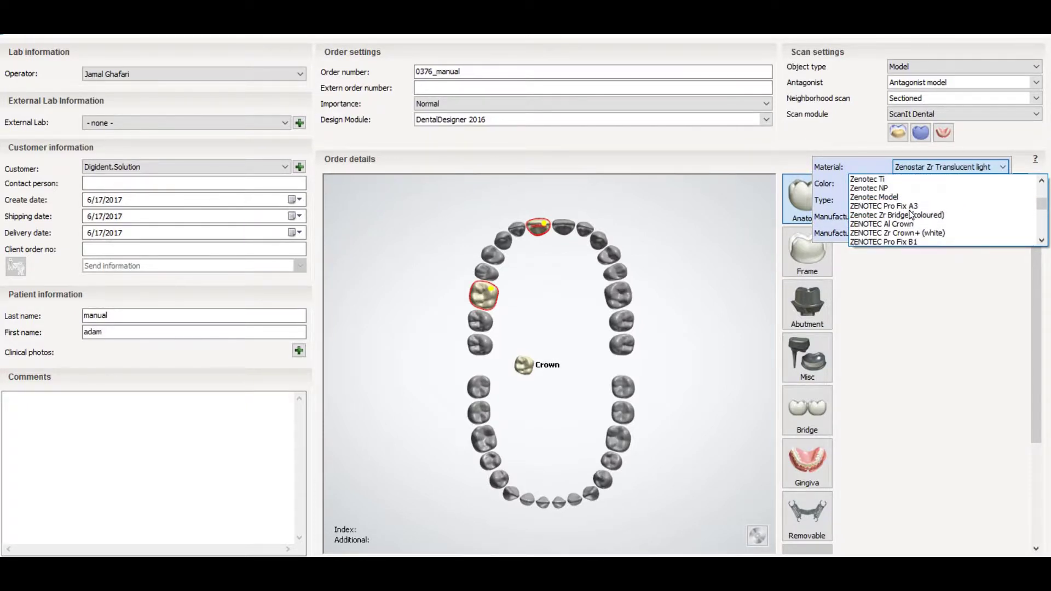
scroll(912, 213, "down", 1)
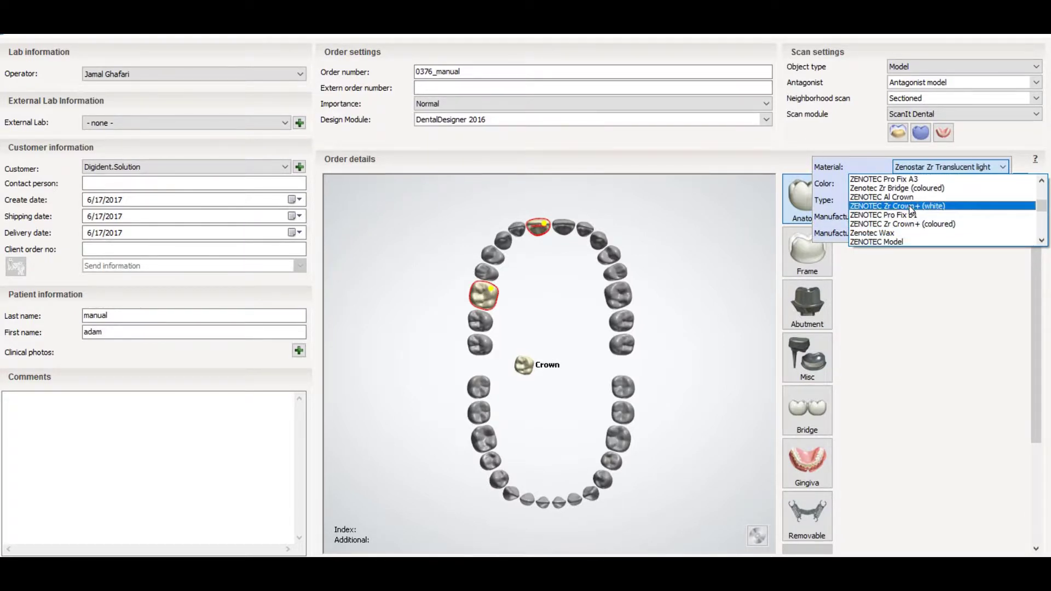
scroll(911, 210, "down", 1)
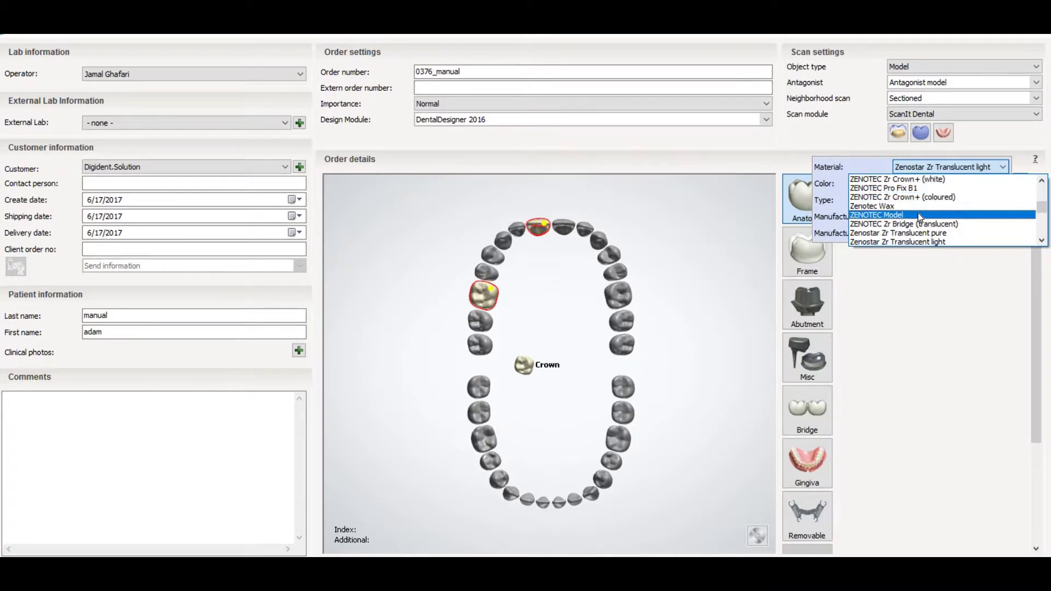
scroll(913, 208, "down", 1)
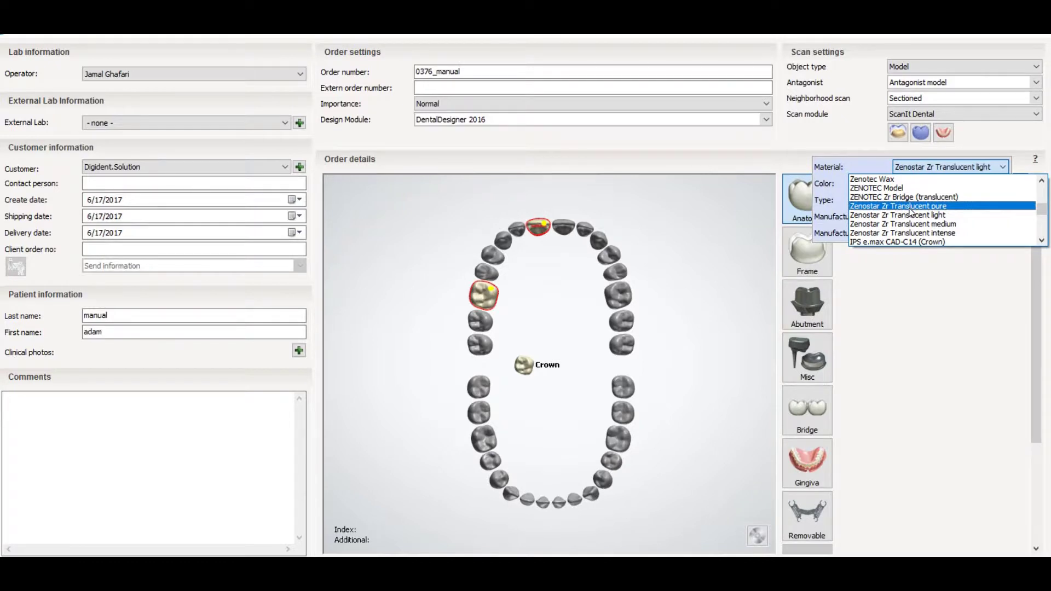
left_click(909, 208)
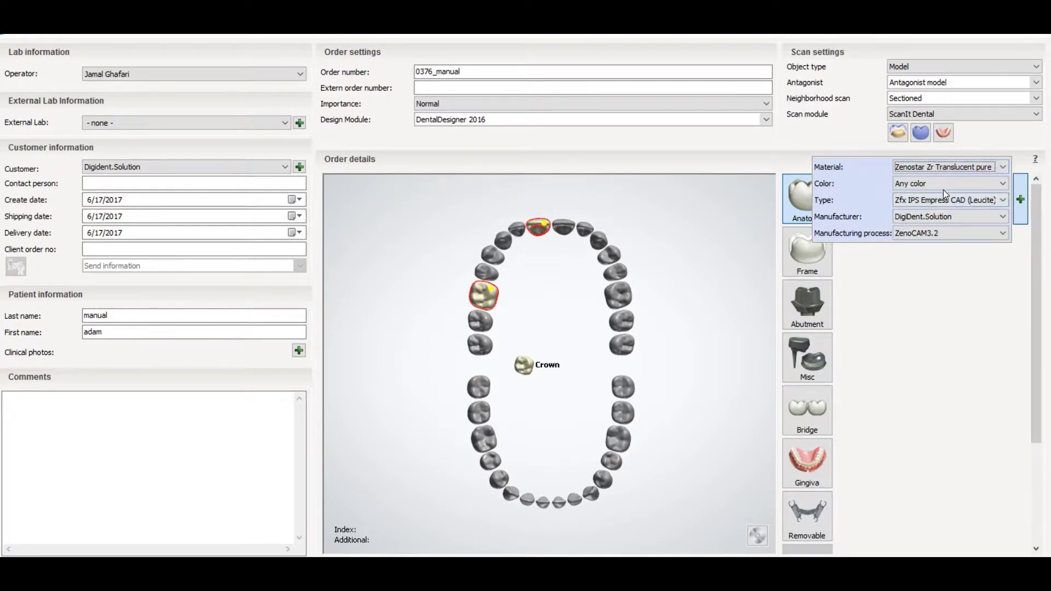
- Keep Any color, set the crown type to Zfx ZI EFF Crown, and check manufacturing options
left_click(1004, 183)
left_click(1003, 182)
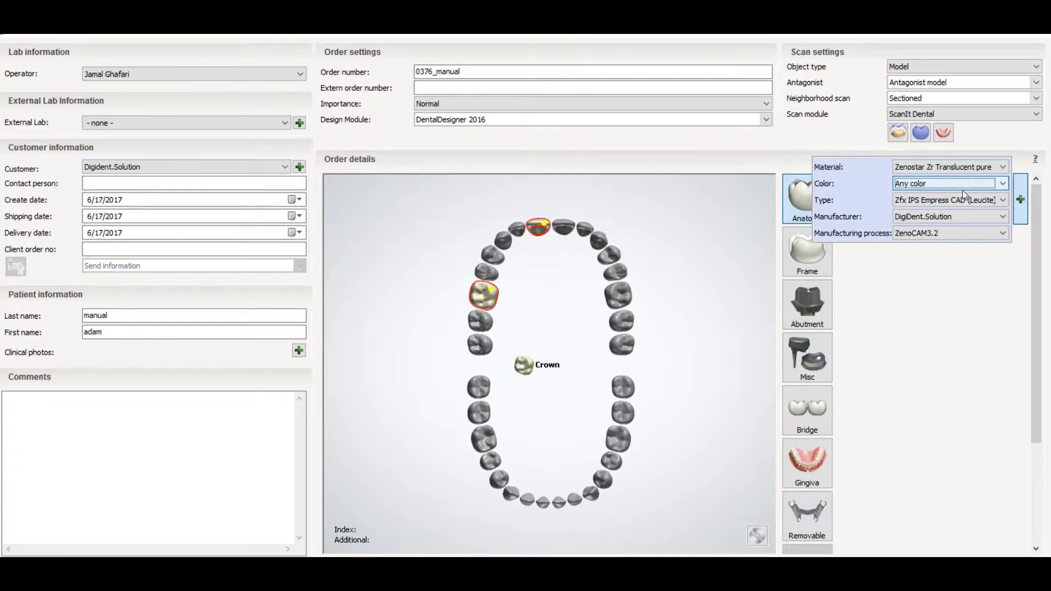
left_click(1005, 200)
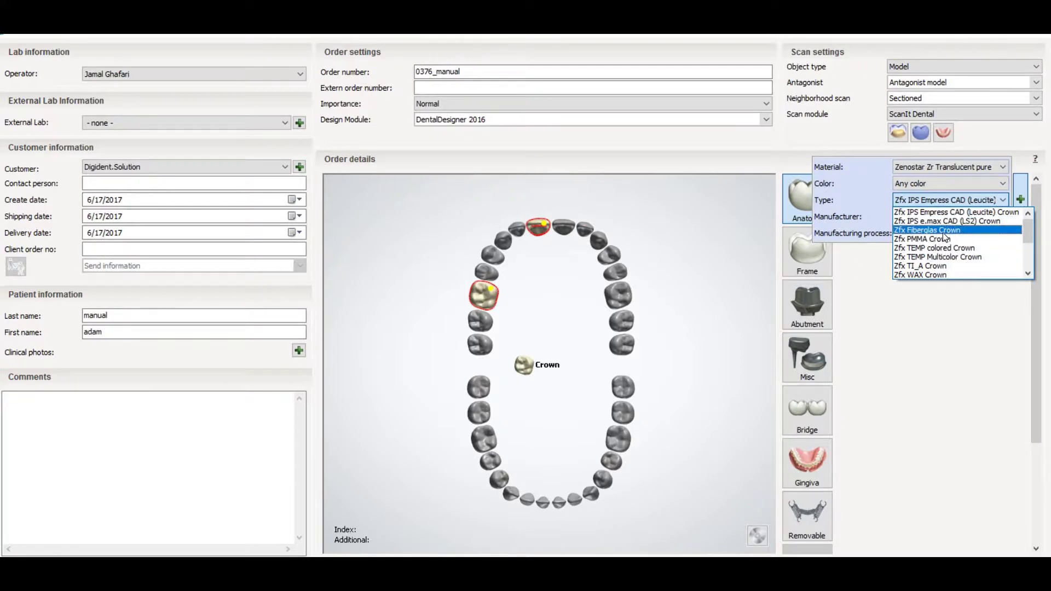
scroll(950, 241, "down", 2)
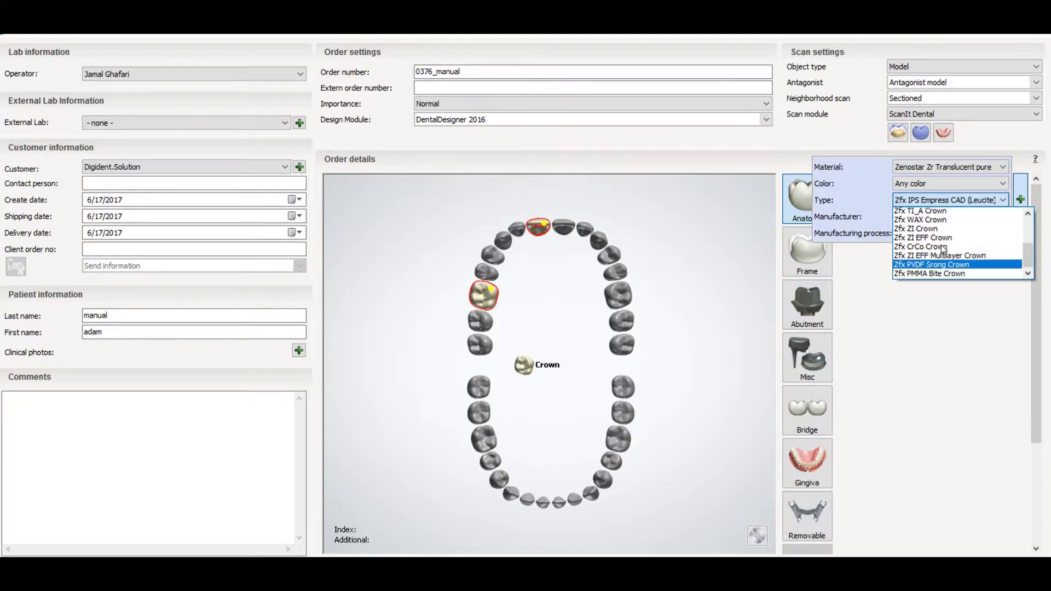
scroll(940, 258, "down", 1)
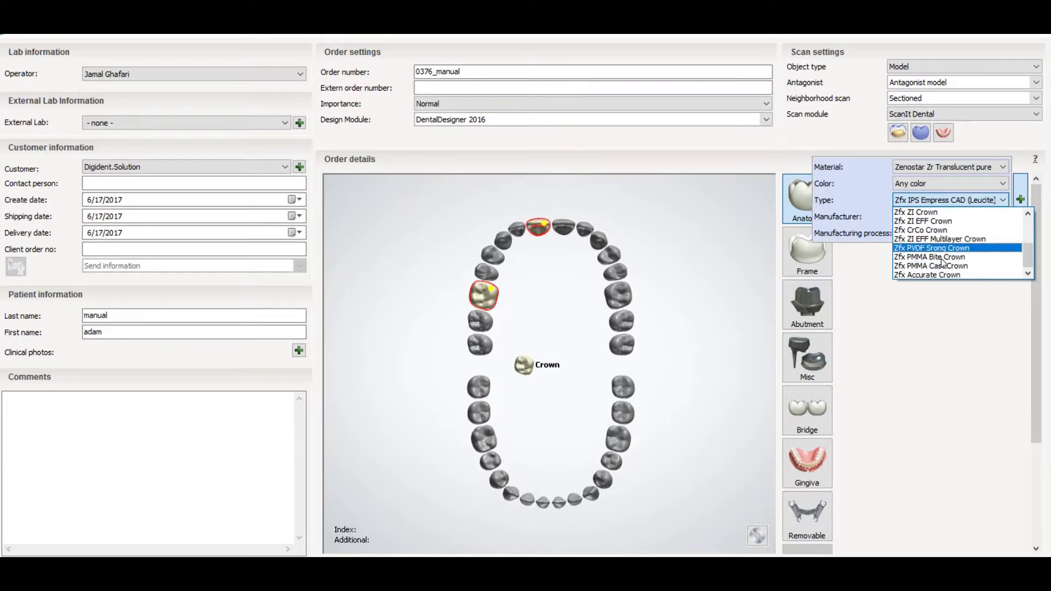
left_click(947, 221)
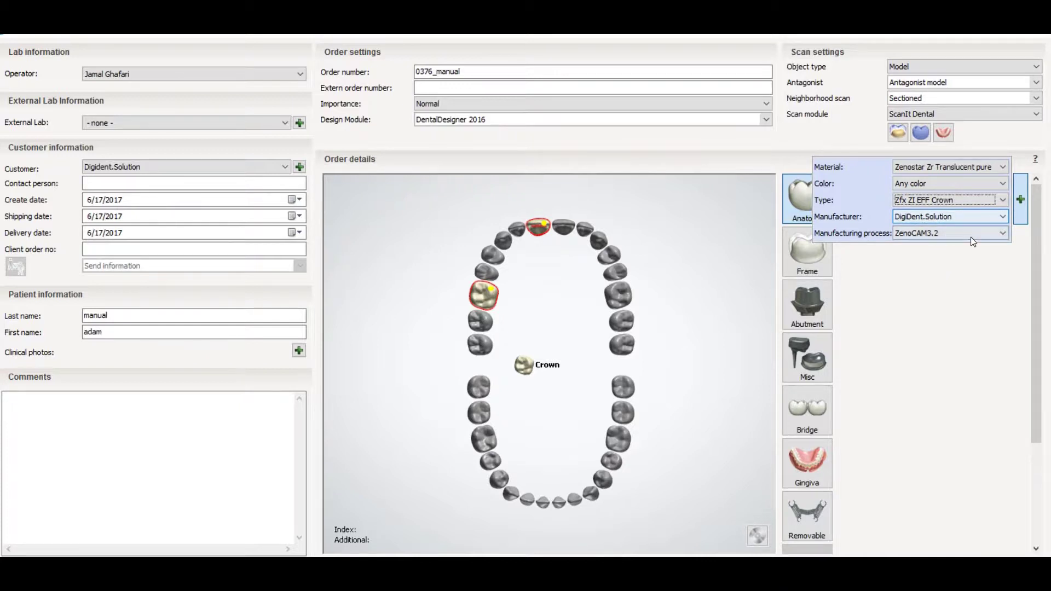
left_click(1004, 236)
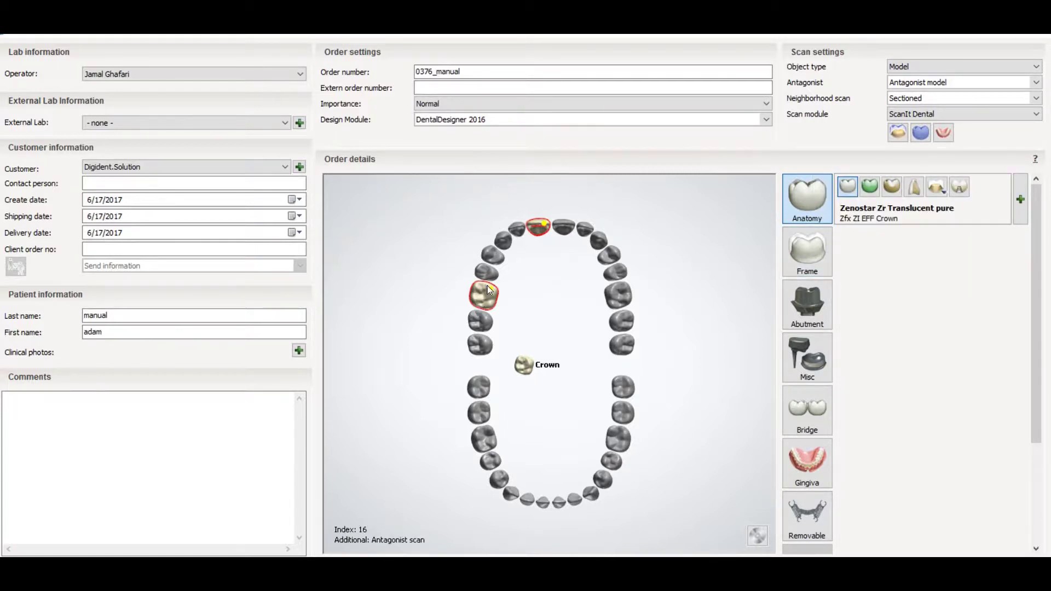
- Make teeth 15 through 12 Zfx crown pontics in Zenostar Zr Translucent pure
mouse_move(543, 222)
left_click(652, 205)
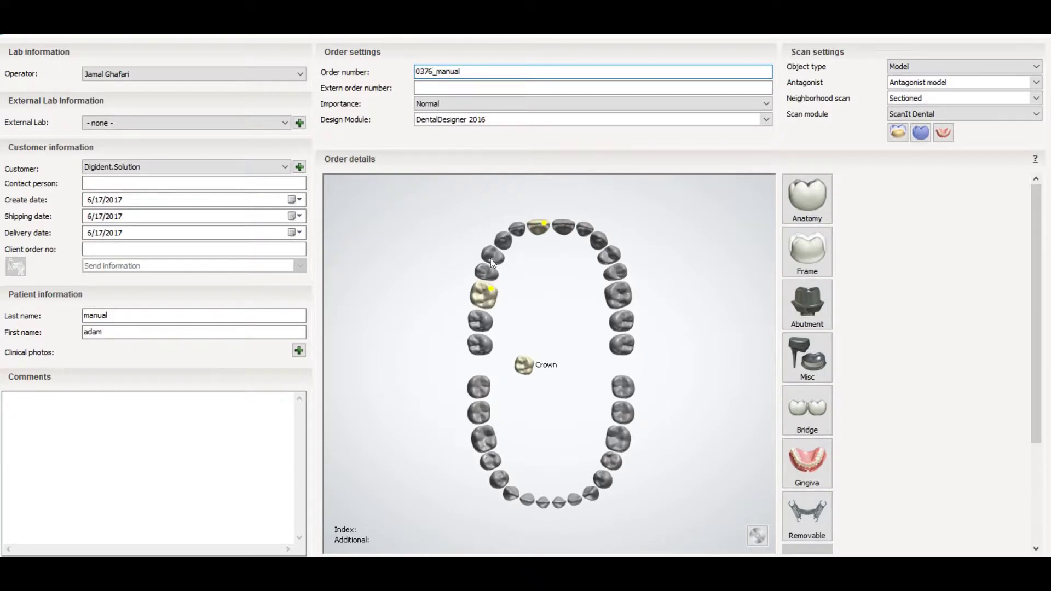
left_click_drag(488, 279, 504, 238)
left_click(514, 231)
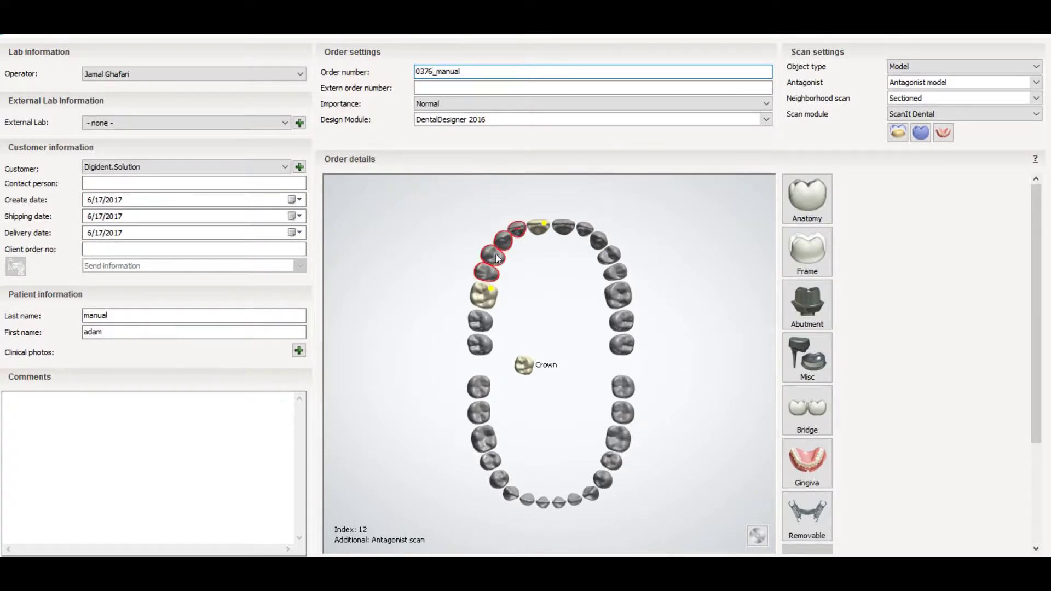
left_click(808, 204)
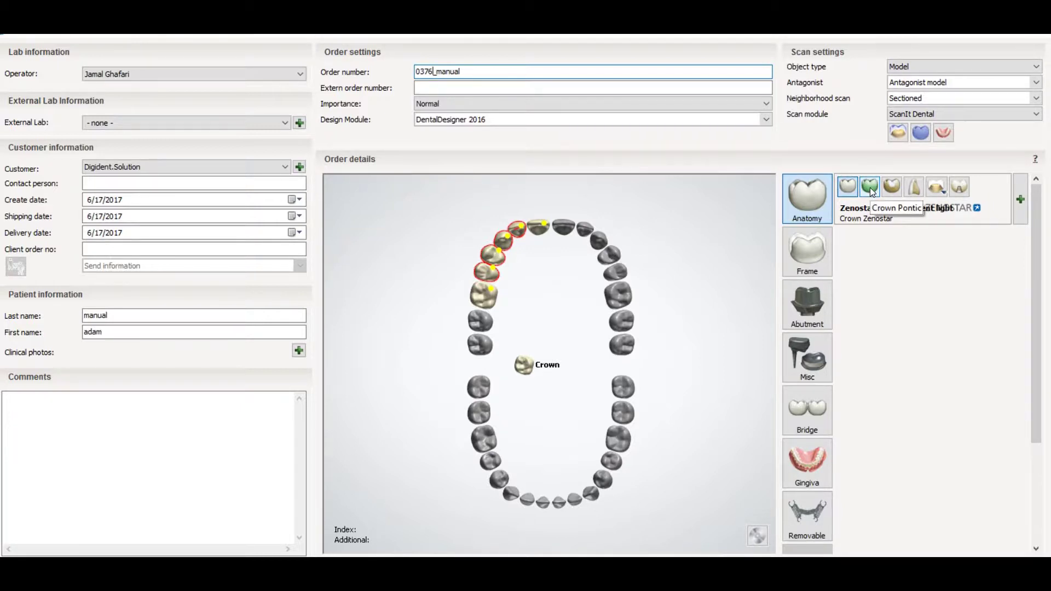
left_click(869, 187)
mouse_move(1002, 167)
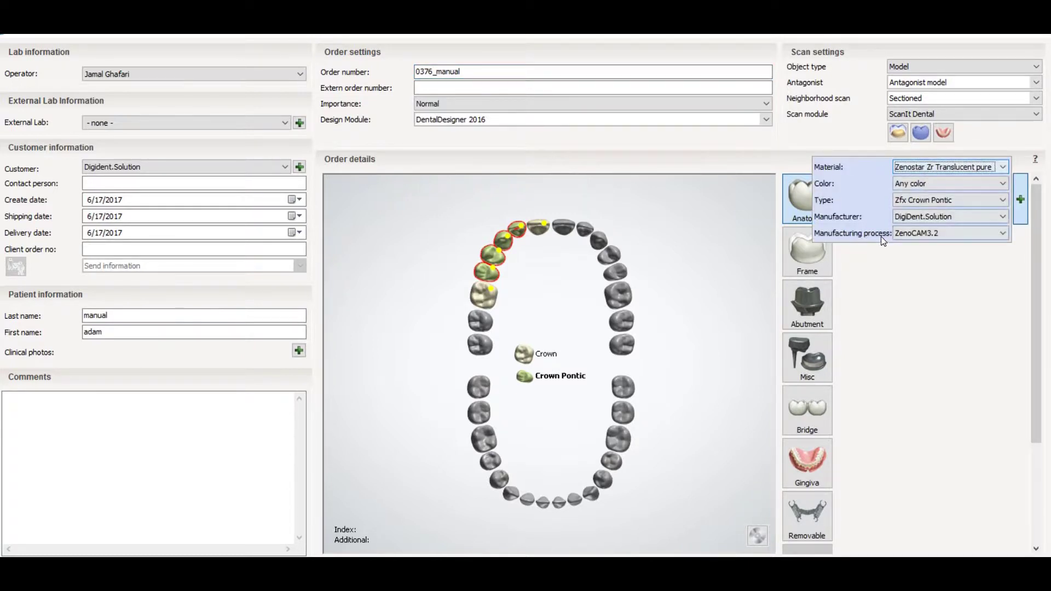
left_click(649, 221)
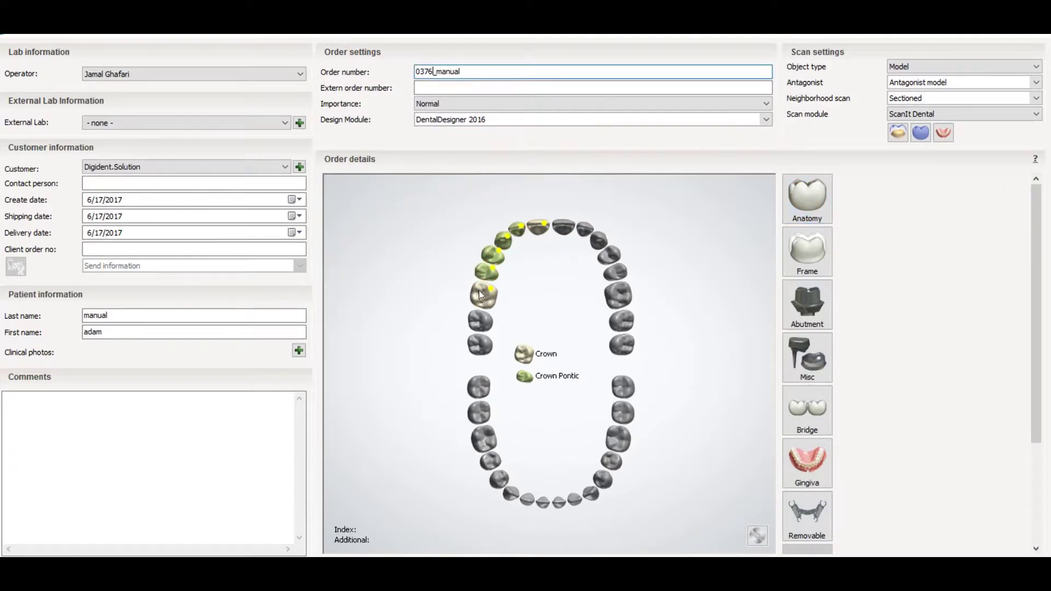
- Connect teeth 16 through 11 into a bridge with connector type None
mouse_move(482, 288)
left_mouse_down()
mouse_move(505, 239)
mouse_move(534, 232)
left_mouse_up()
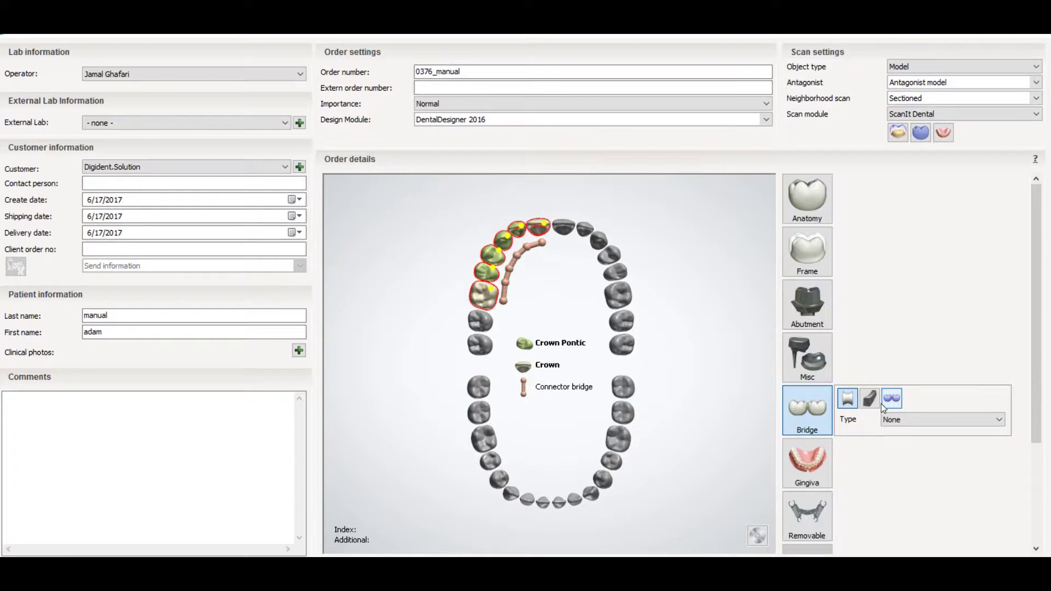
left_click(911, 420)
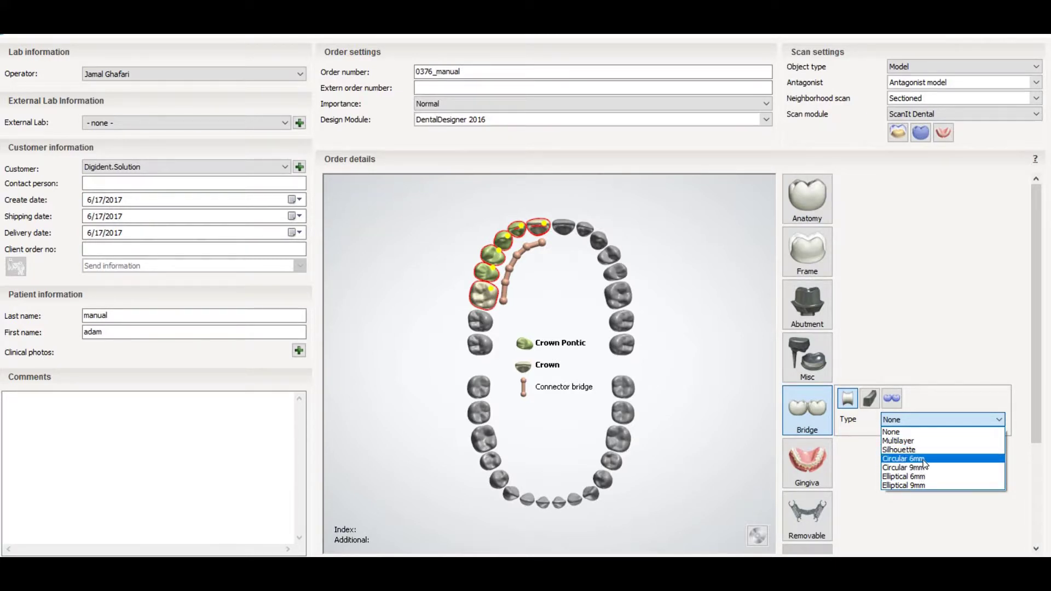
left_click(725, 382)
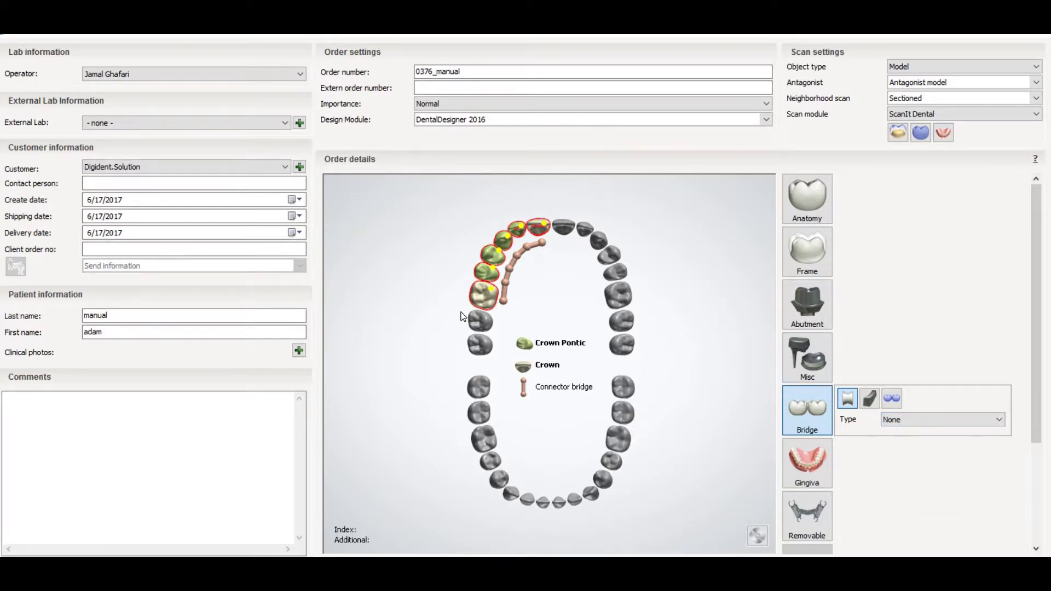
- Clear the bridge selection and reselect the crowns on teeth 16 and 11
left_click(675, 232)
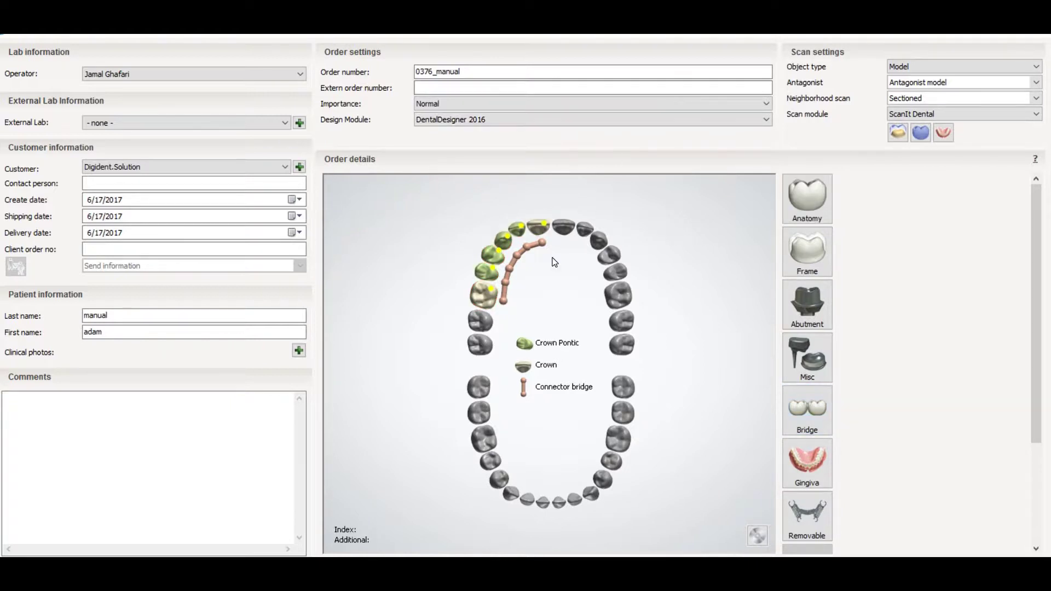
mouse_move(495, 298)
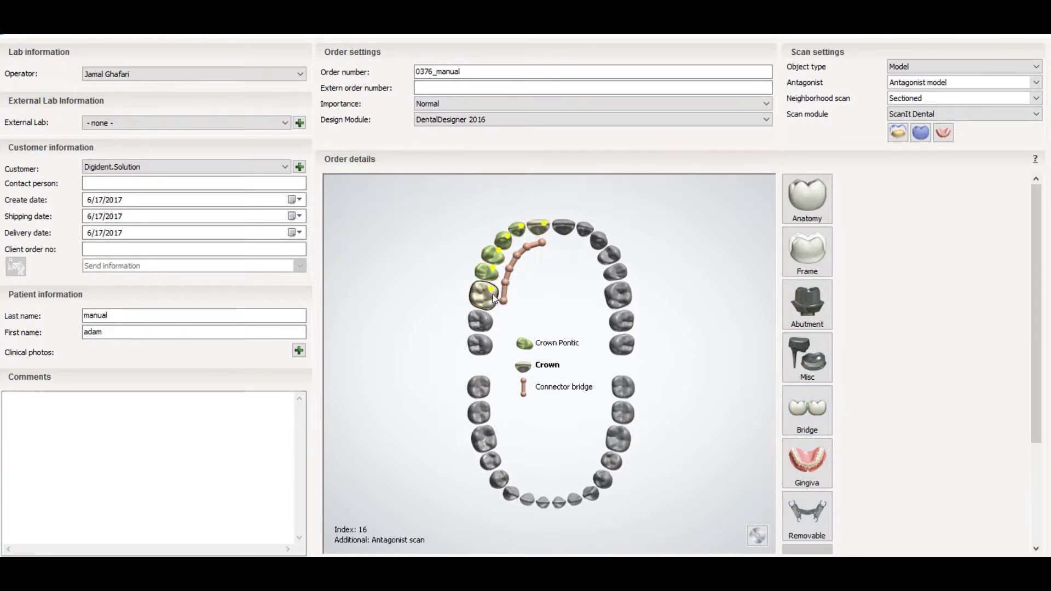
left_click(496, 298)
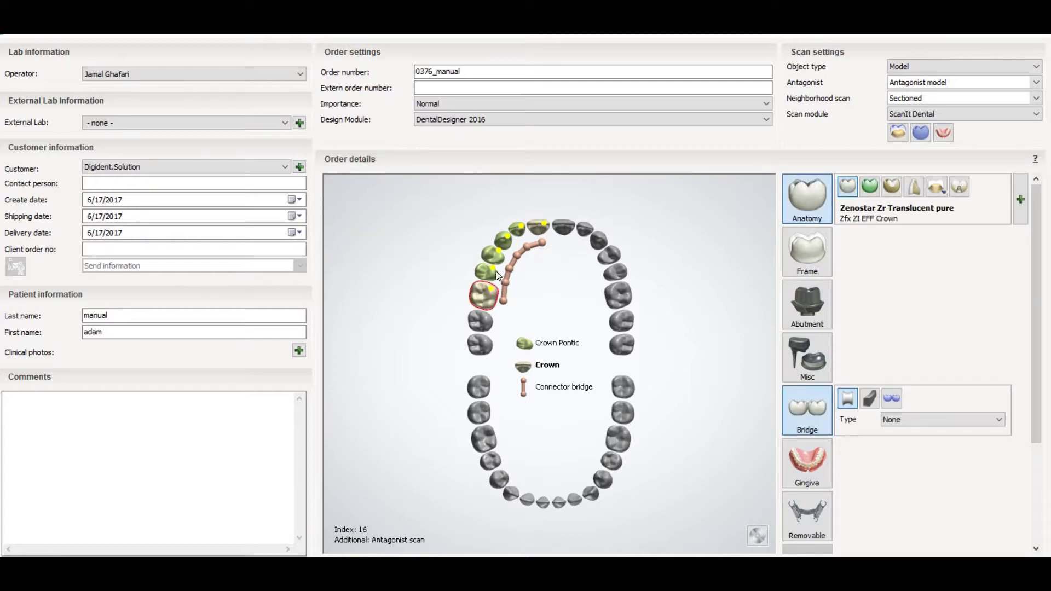
left_click(514, 259)
- Remove the crowns on teeth 16 and 11, the pontics, and the bridge connectors
left_click(806, 194)
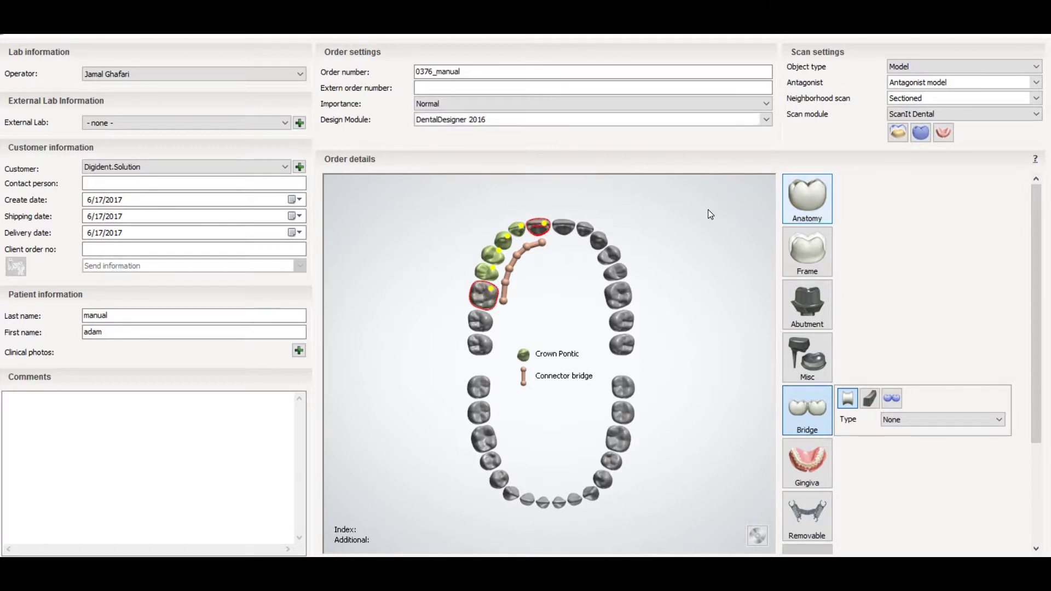
left_click_drag(491, 274, 505, 242)
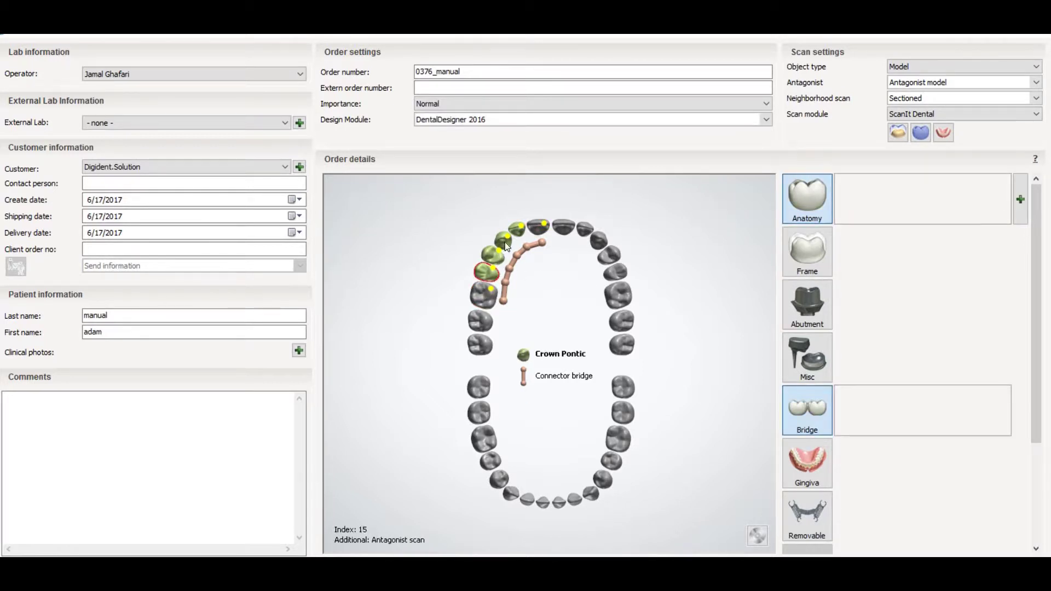
left_click(791, 195)
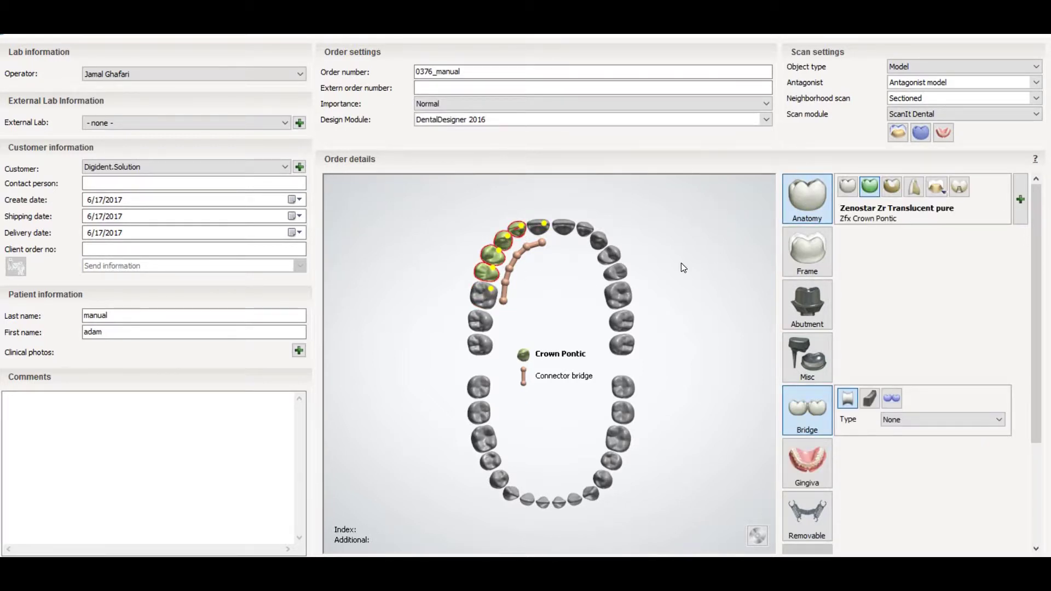
left_click(505, 240)
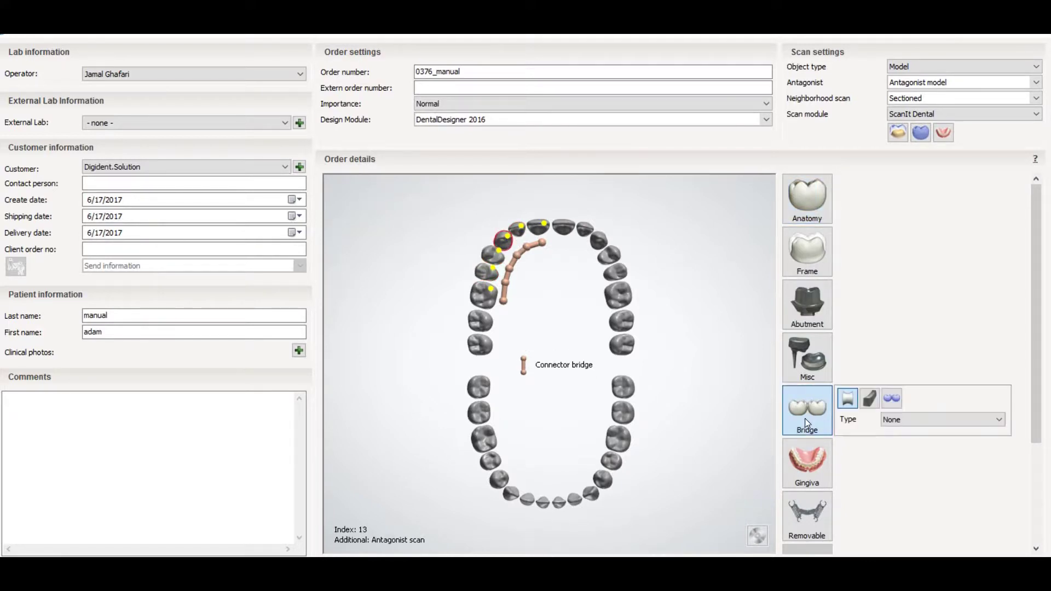
key("Delete")
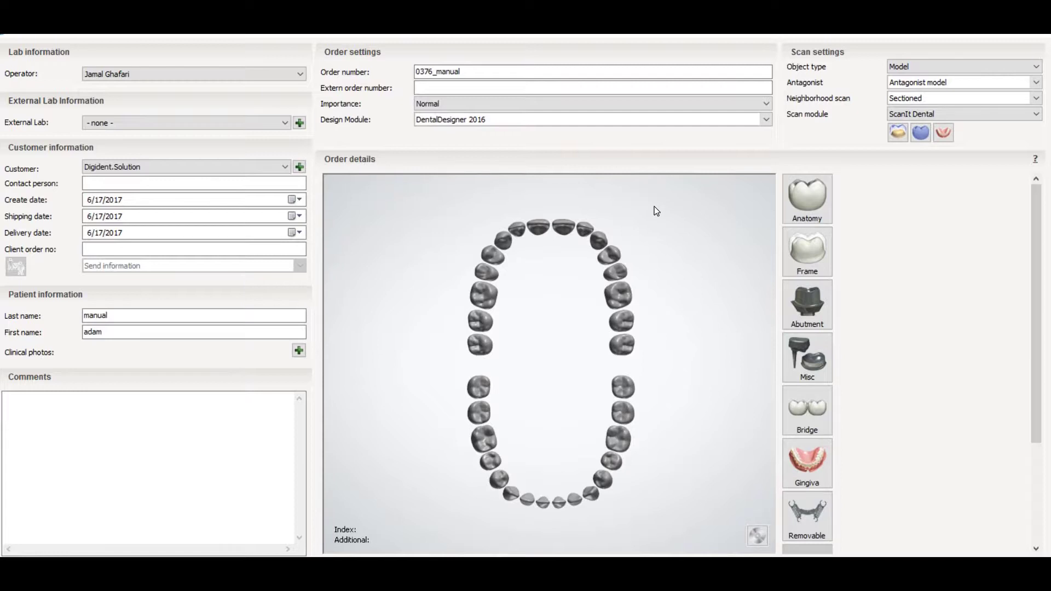
- Make tooth 11 a veneer in IPS e.max CAD C16 (Veneer), then crown tooth 26
left_click(539, 229)
left_click(791, 204)
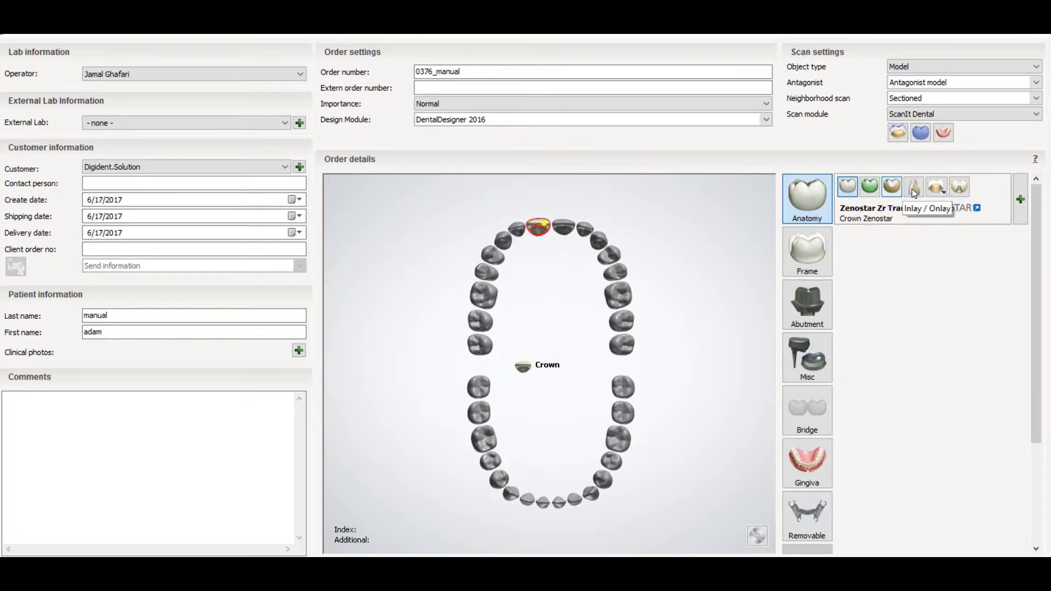
left_click(913, 189)
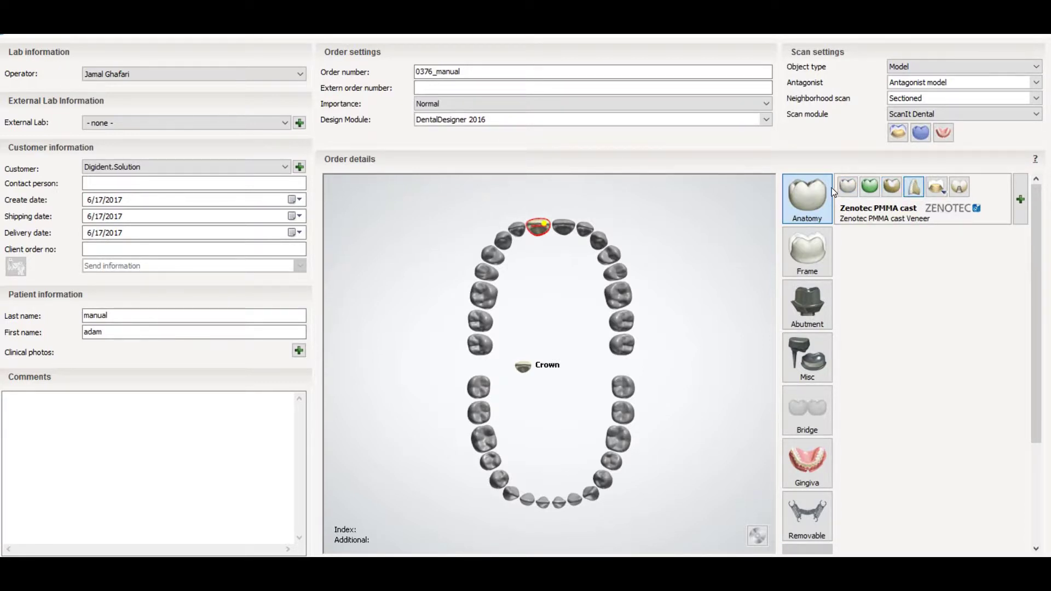
left_click(1021, 202)
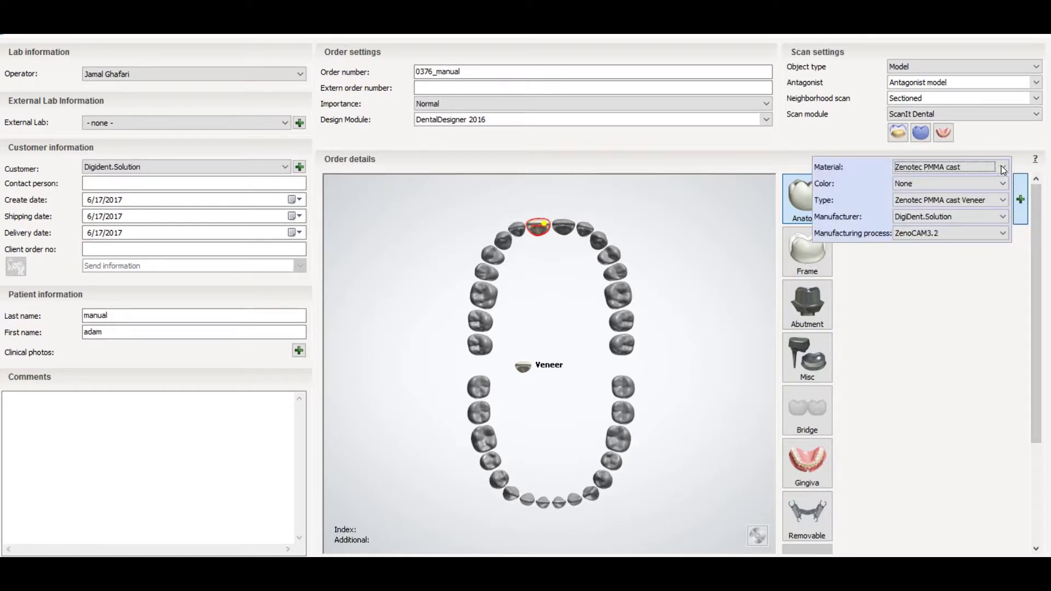
left_click(1003, 167)
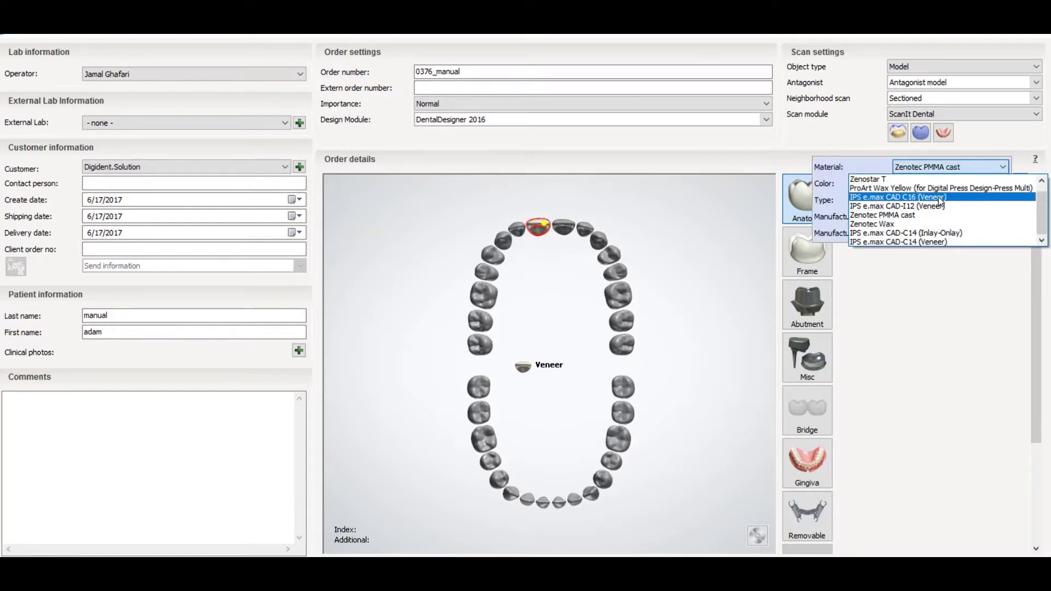
left_click(938, 197)
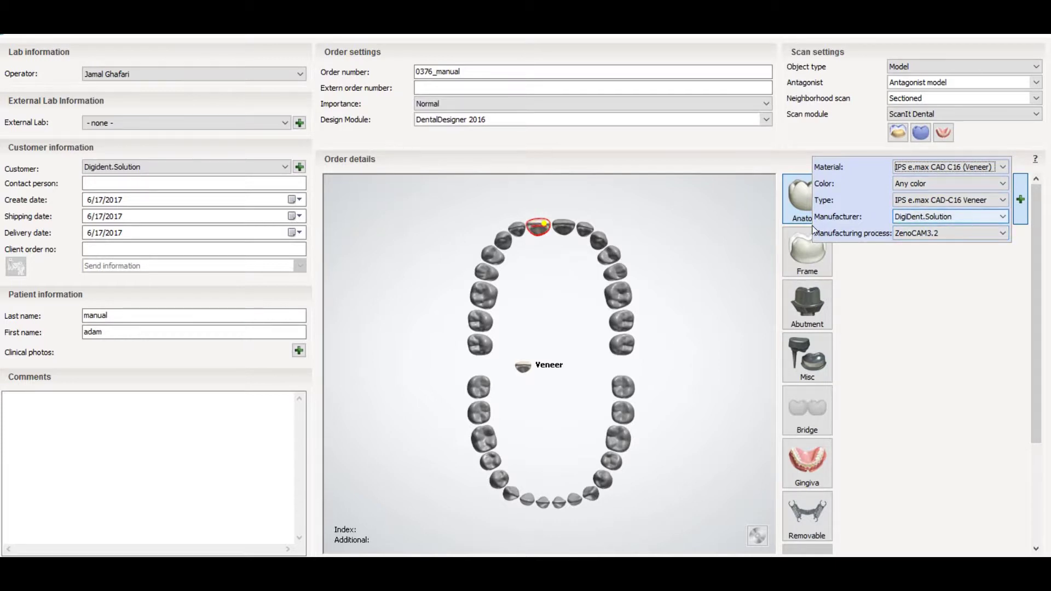
left_click(723, 228)
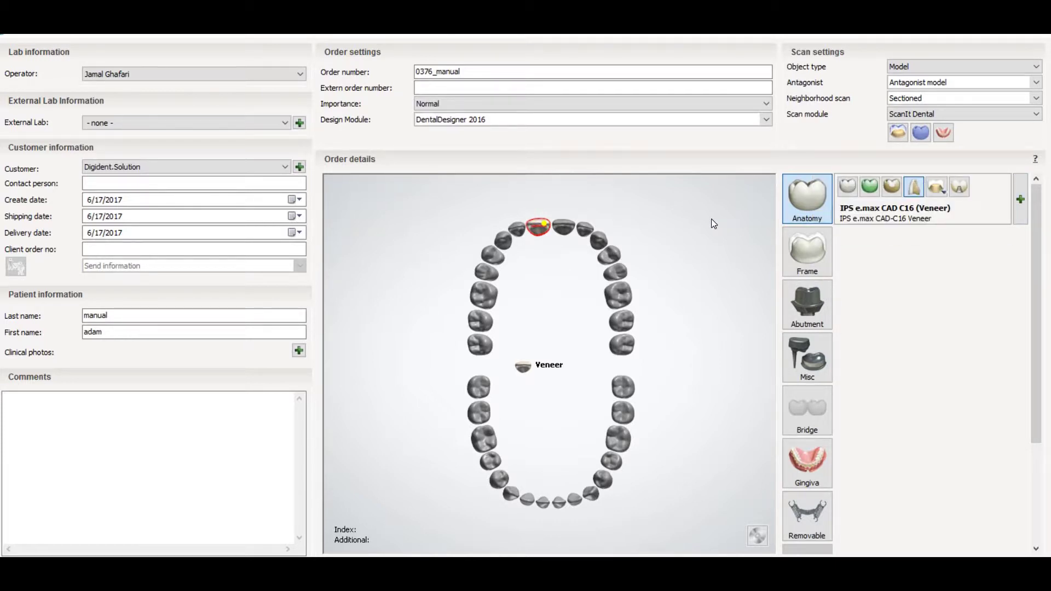
left_click(624, 298)
left_click(796, 200)
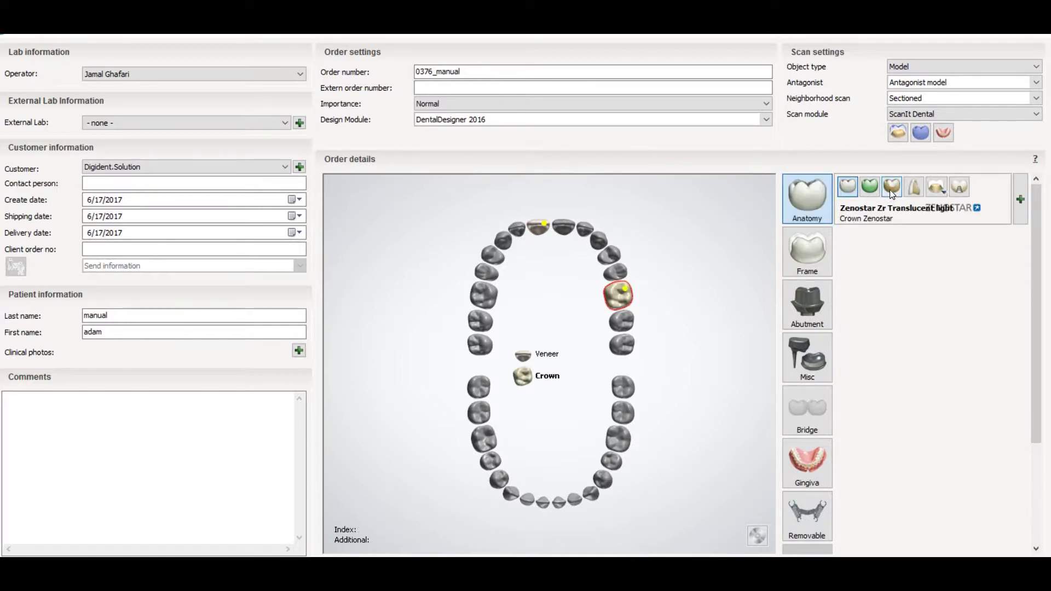
- Make tooth 26 an Inlay / Onlay, keeping Zenostar Zr Translucent pure material
left_click(890, 188)
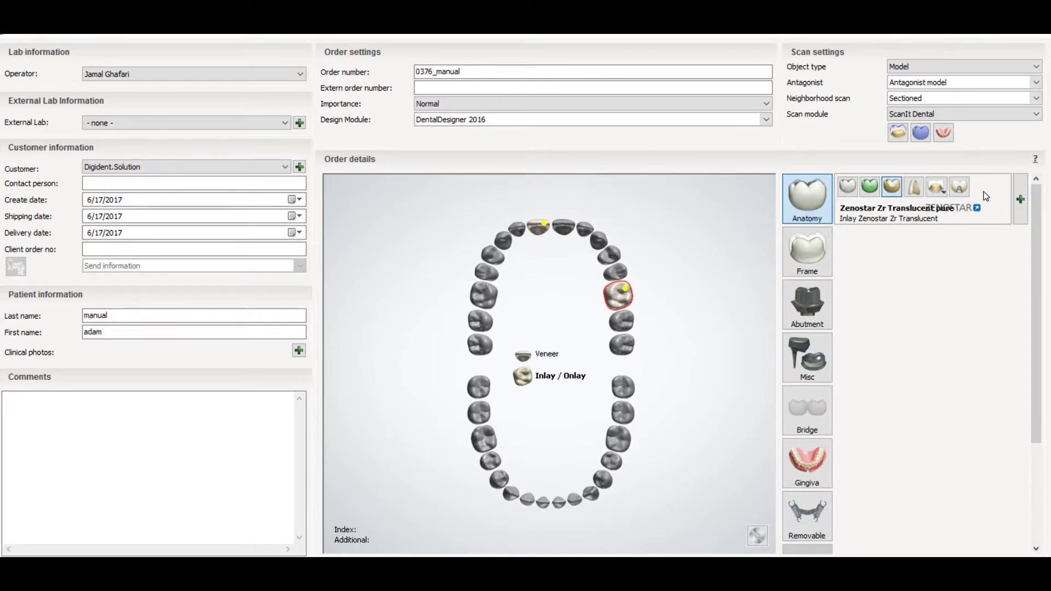
left_click(1021, 199)
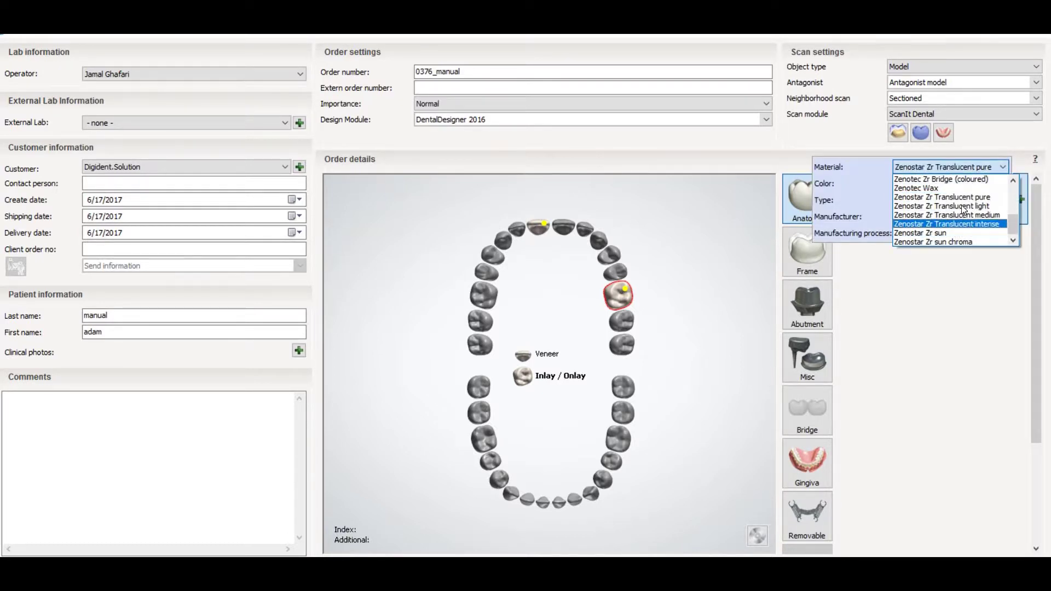
scroll(957, 215, "up", 5)
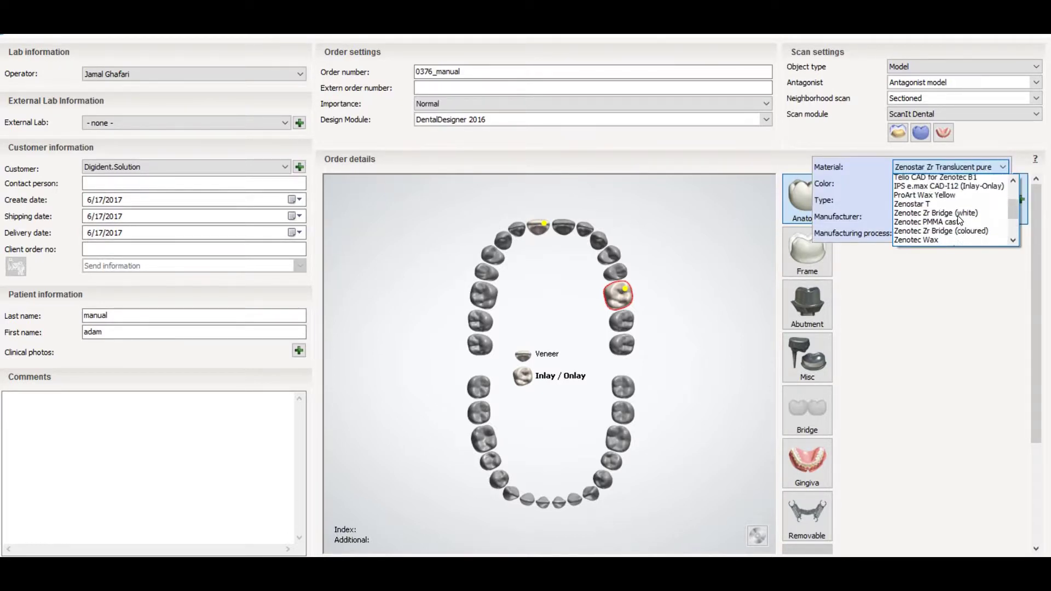
scroll(940, 208, "down", 5)
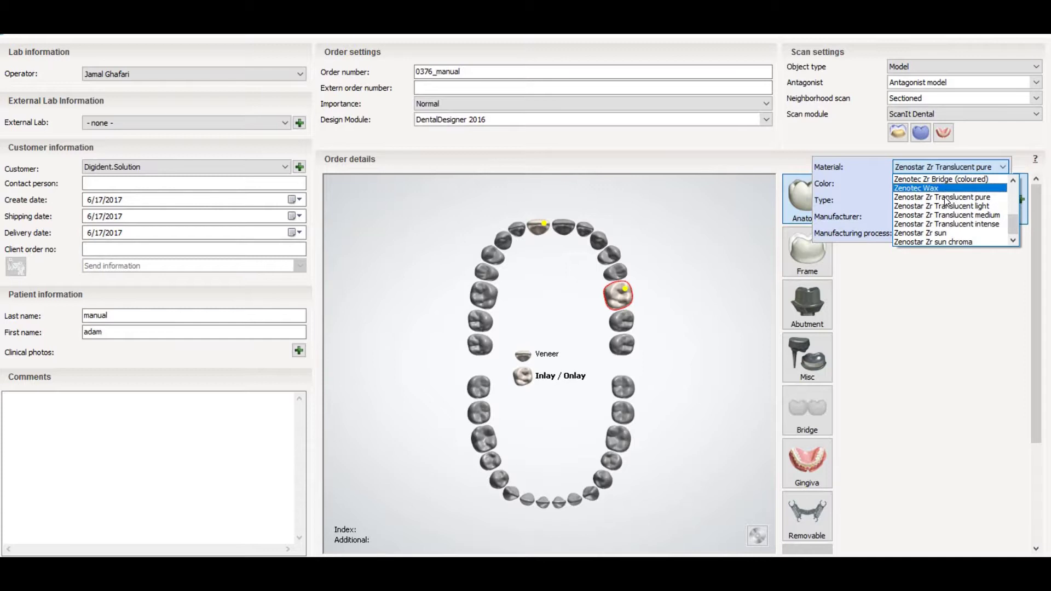
left_click(678, 247)
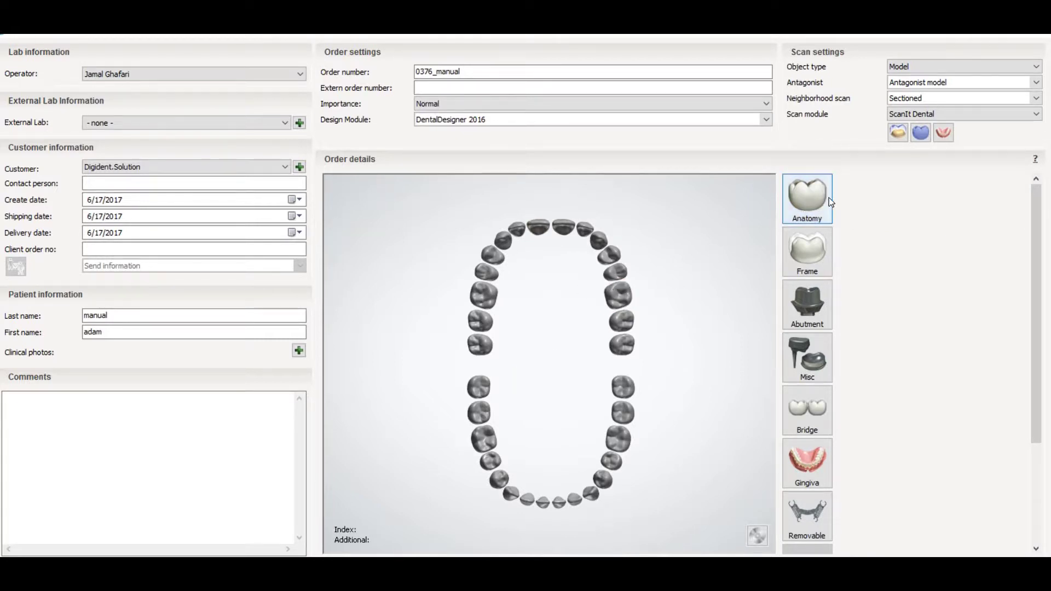
left_click(609, 257)
left_click(800, 193)
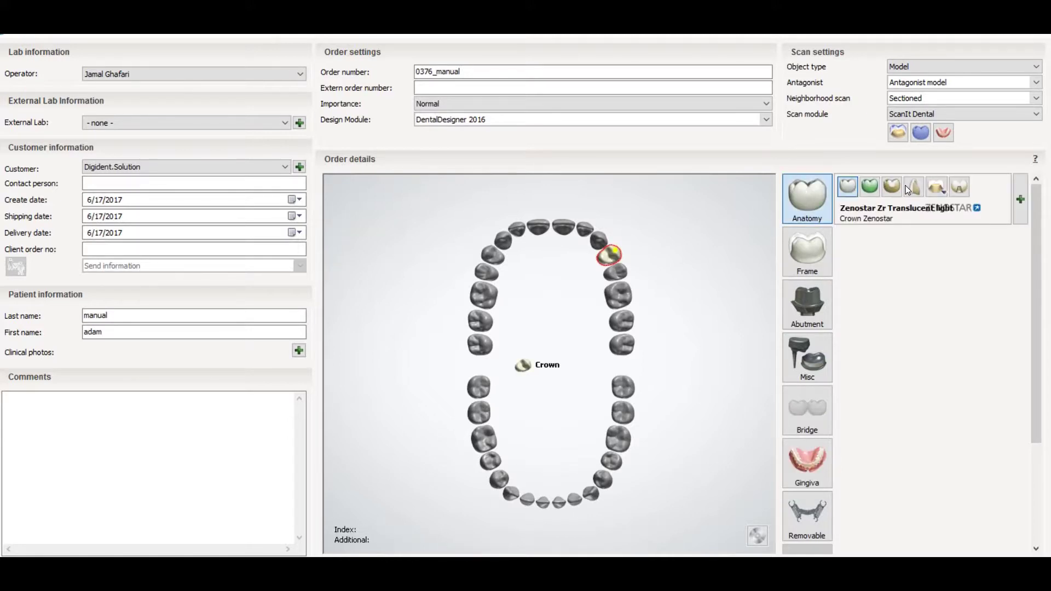
left_click(936, 191)
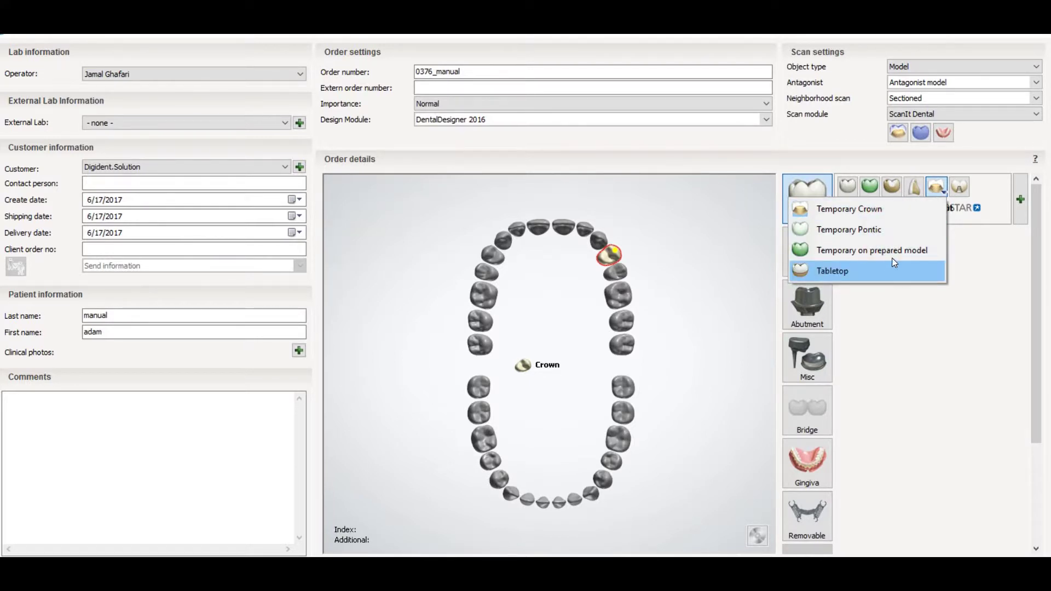
key("Up")
key("Up")
left_click(728, 261)
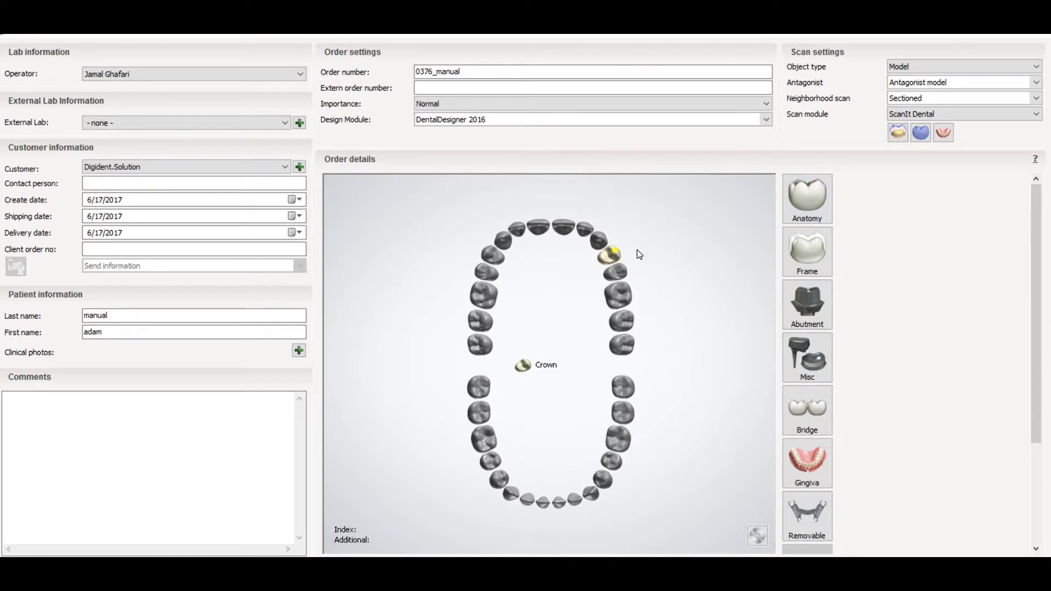
left_click(609, 254)
left_click(798, 209)
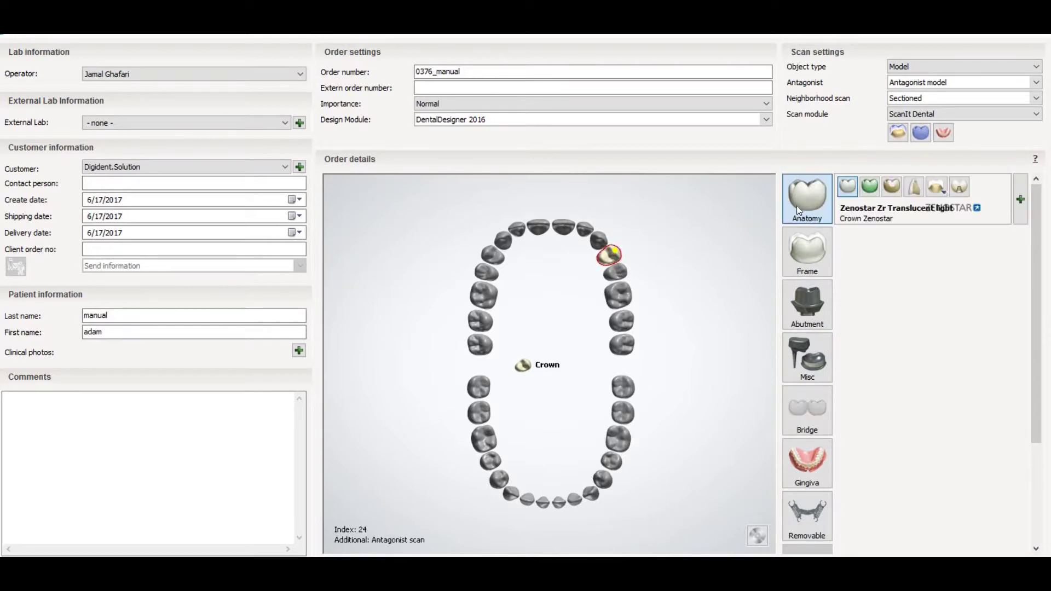
left_click(655, 252)
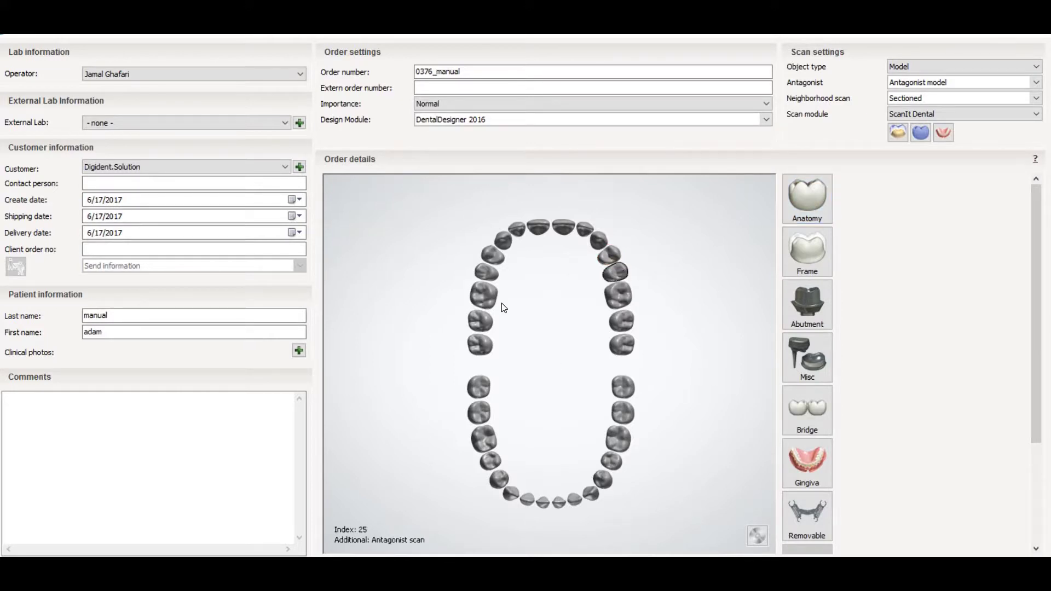
- Make tooth 16 an anatomical coping frame in Zenotec PMMA cast
left_click(485, 296)
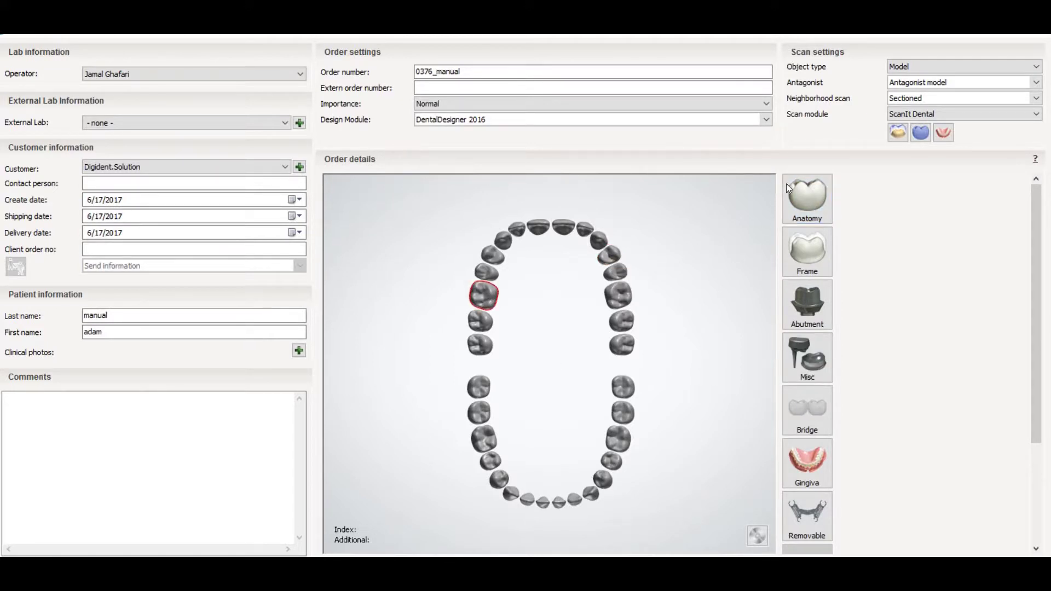
left_click(818, 242)
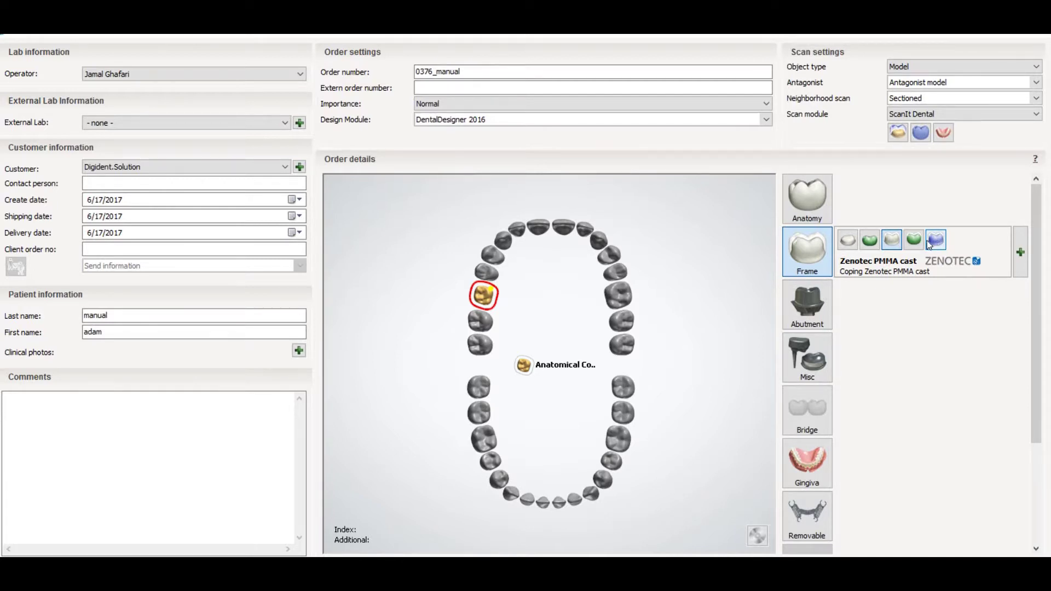
- Apply the Zenotec PMMA cast coping type and make a front upper tooth an anatomical coping
left_click(892, 245)
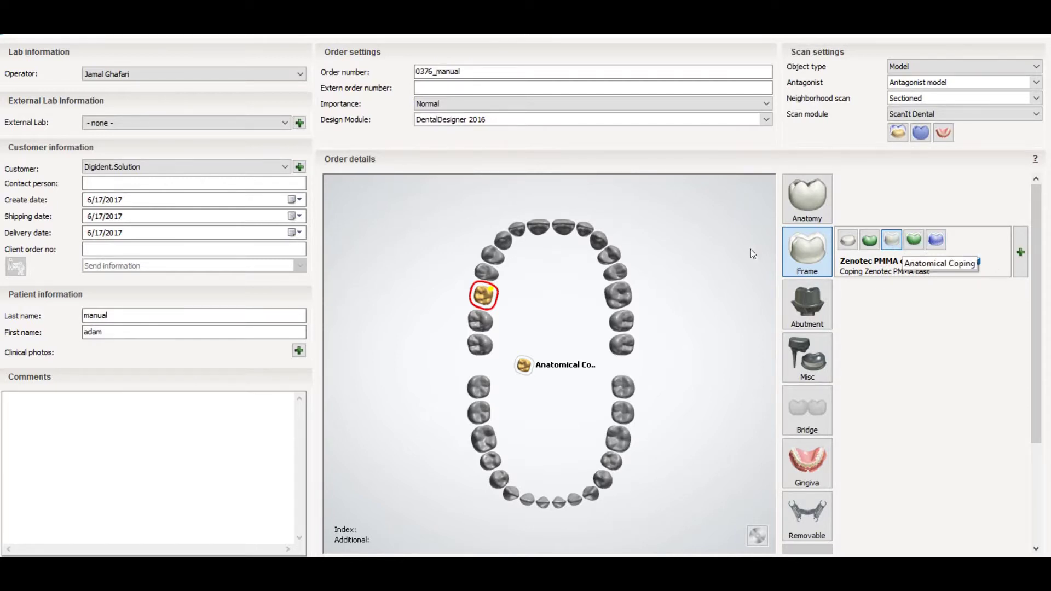
left_click(680, 265)
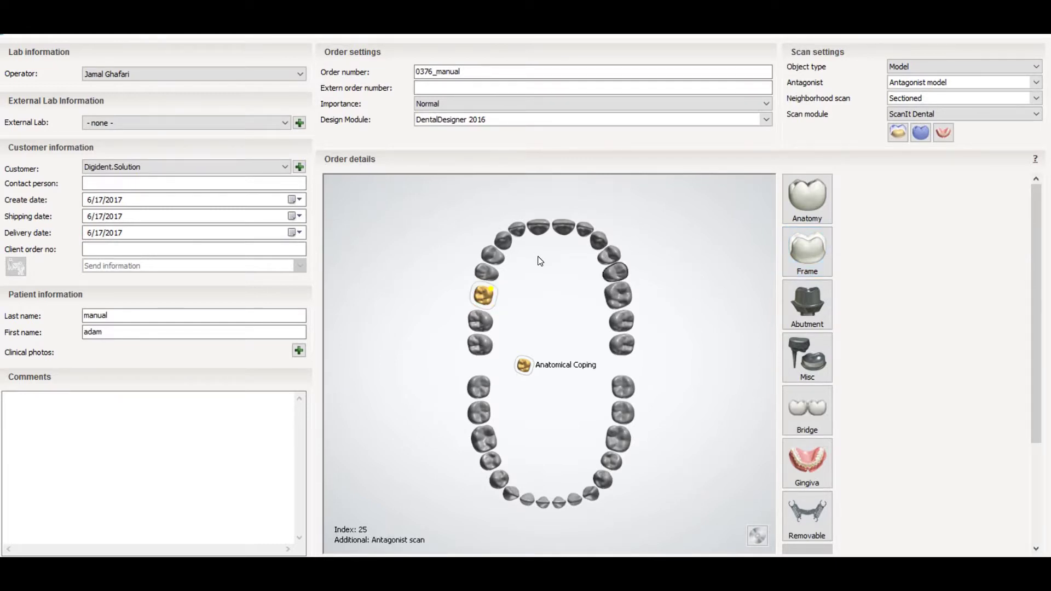
left_click(502, 240)
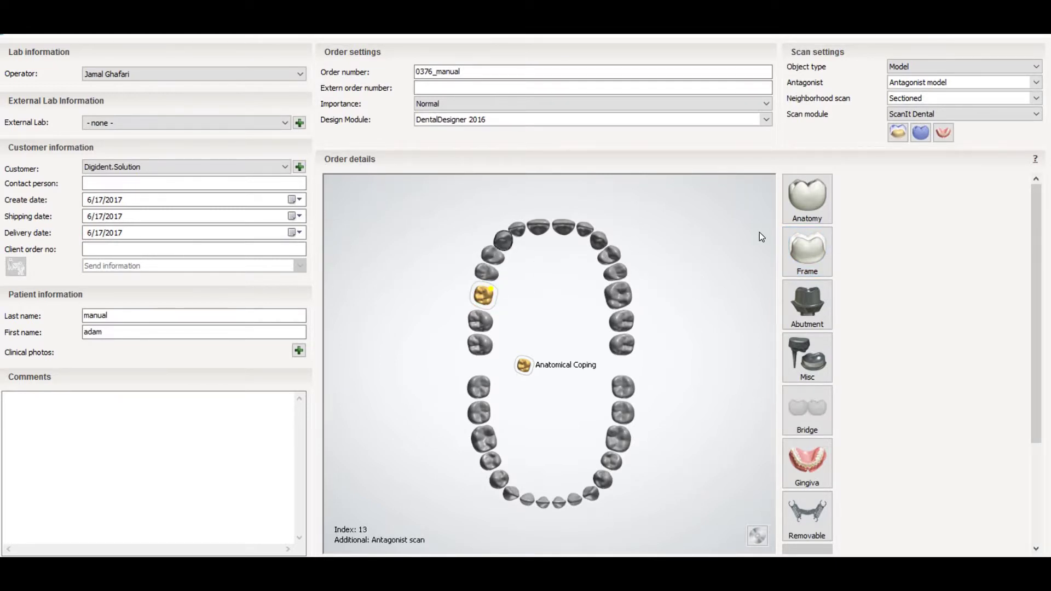
left_click(793, 249)
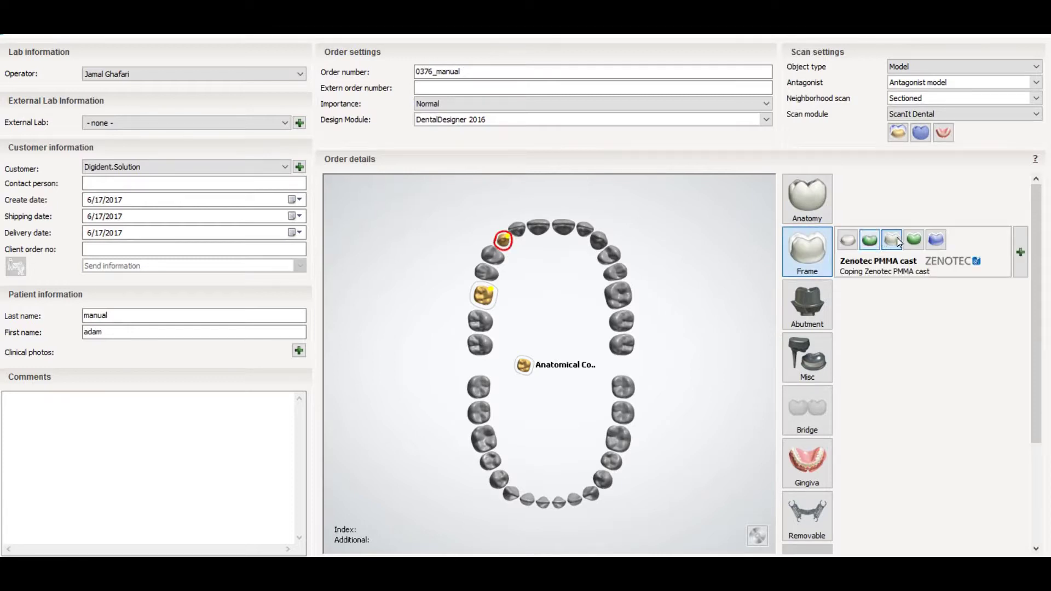
left_click(677, 242)
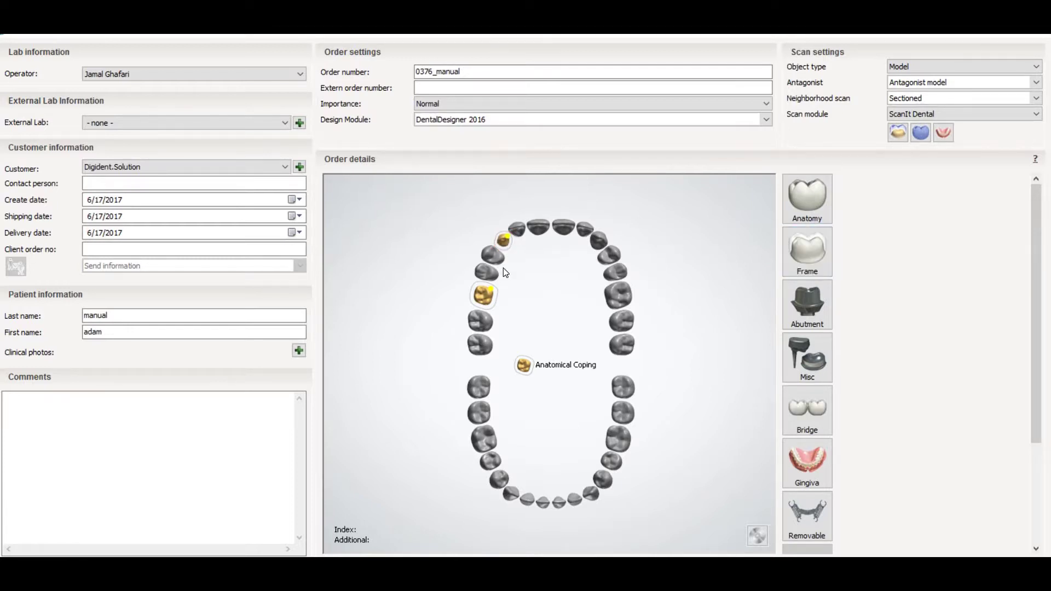
- Turn the two teeth in the gap into anatomical pontics
left_click(490, 257)
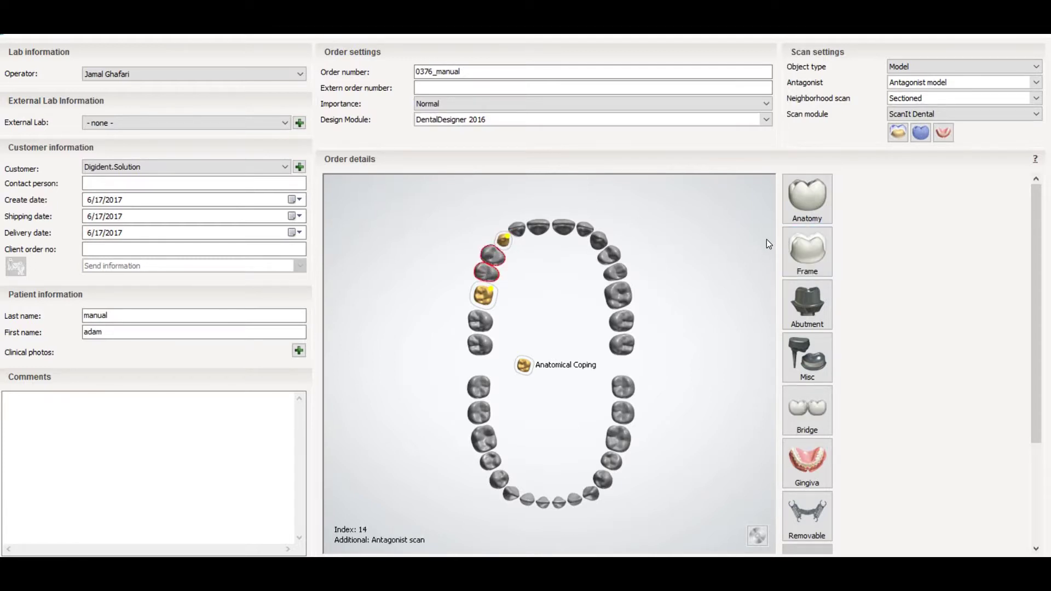
left_click(808, 251)
left_click(912, 242)
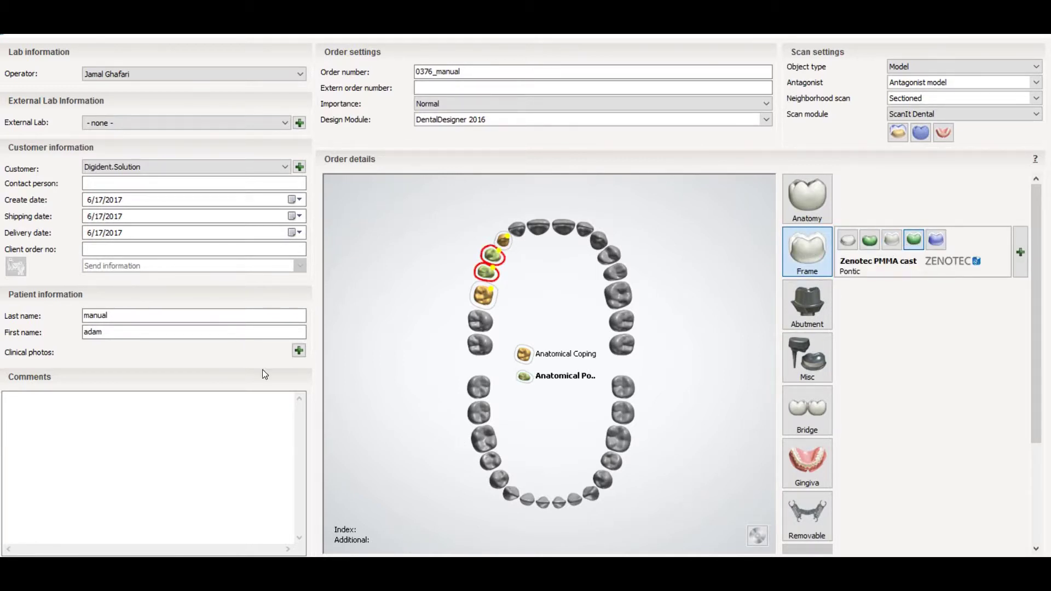
left_click(398, 295)
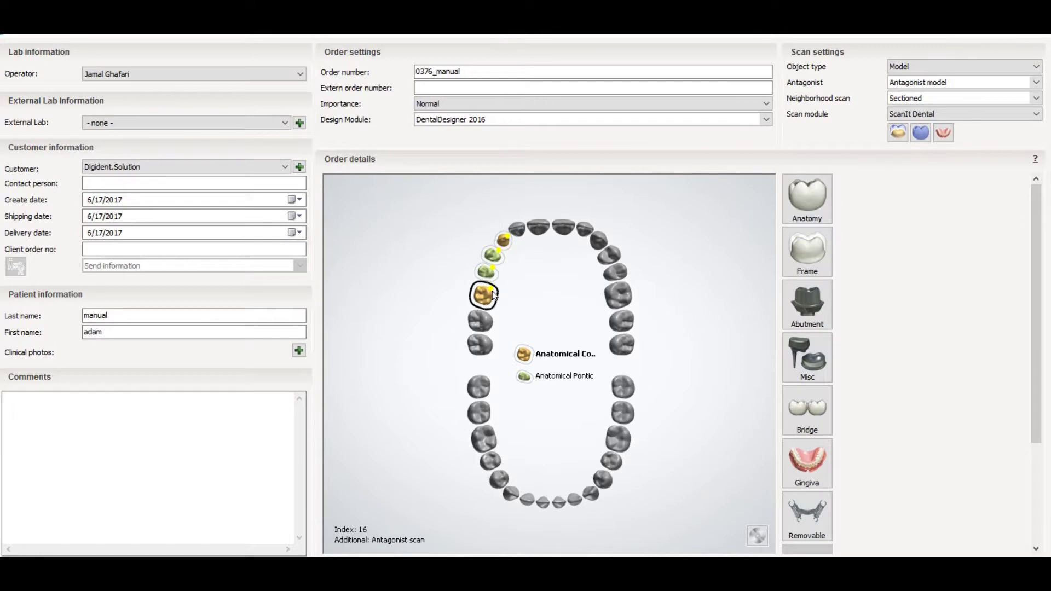
- Try a connector bridge across tooth 16 and the pontics, undo it, then show tooth 16's frame material
left_click(490, 295)
left_click(487, 271)
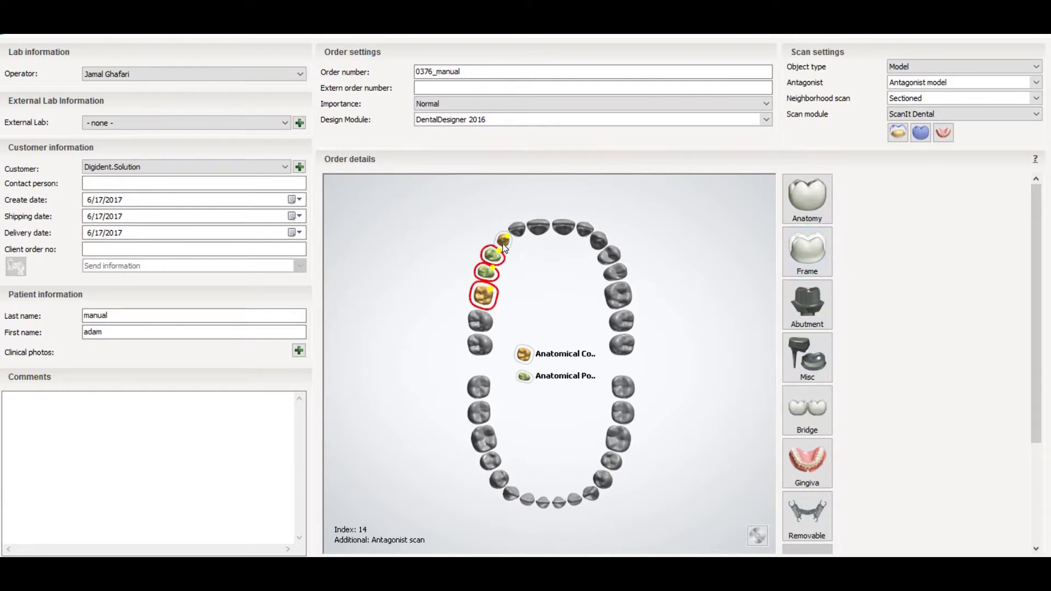
left_click(788, 399)
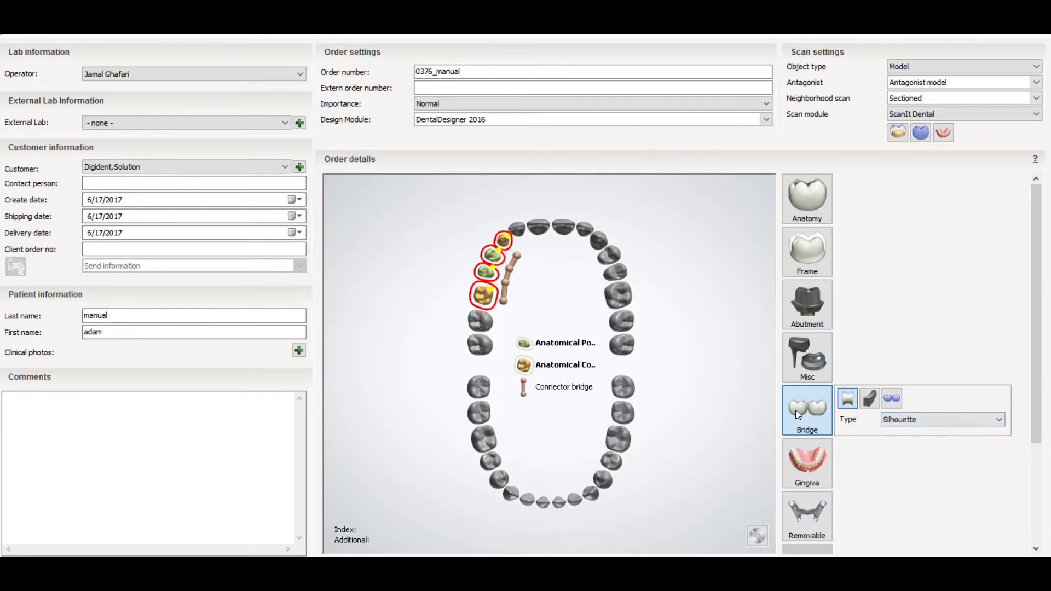
left_click(707, 327)
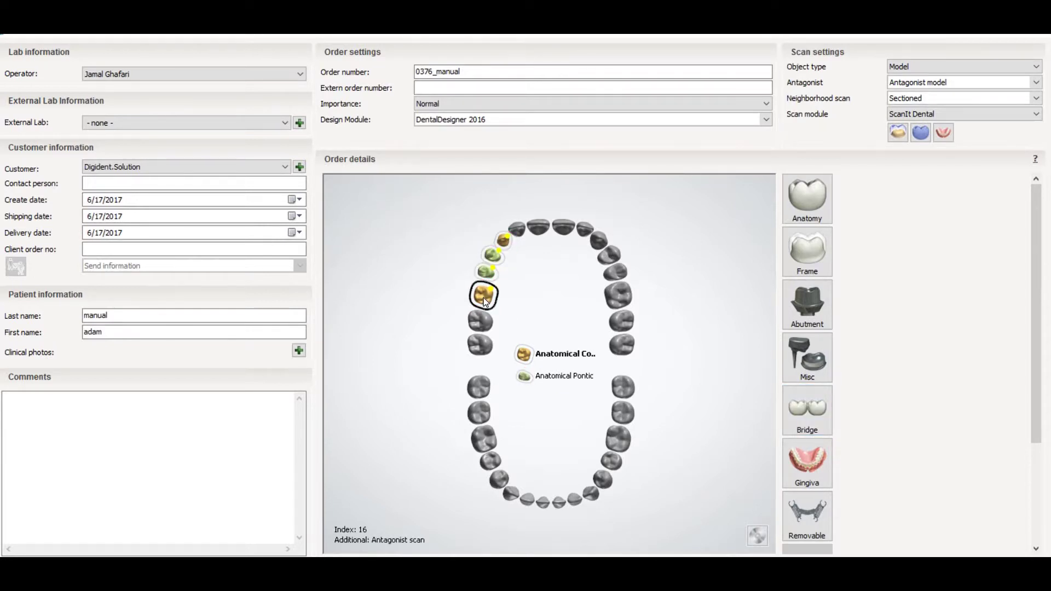
left_click(484, 299)
mouse_move(999, 237)
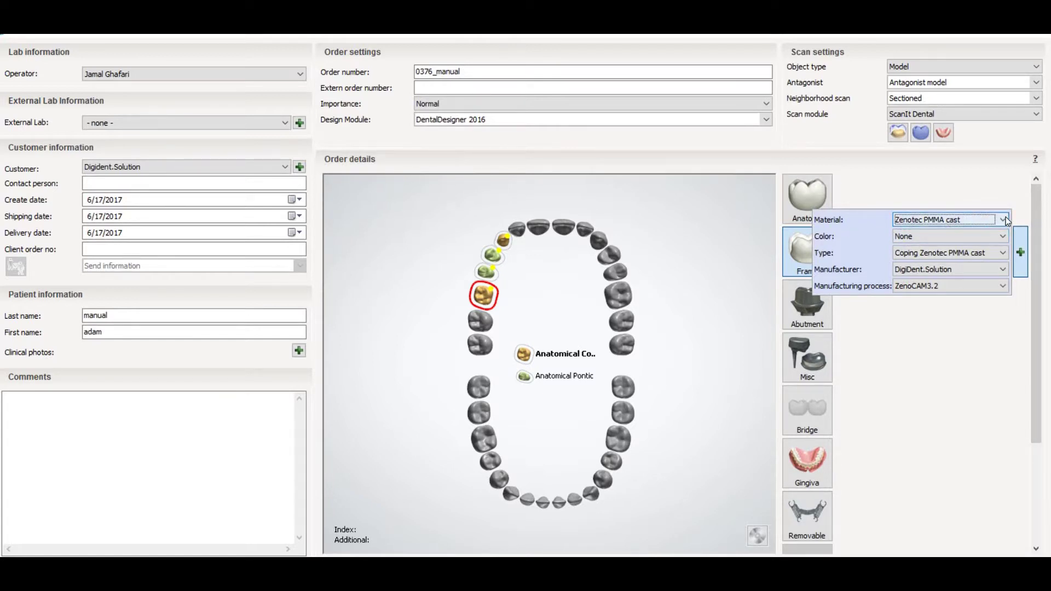
- Switch tooth 16's coping material from Zenotec PMMA cast to Zenostar T
left_click(1003, 219)
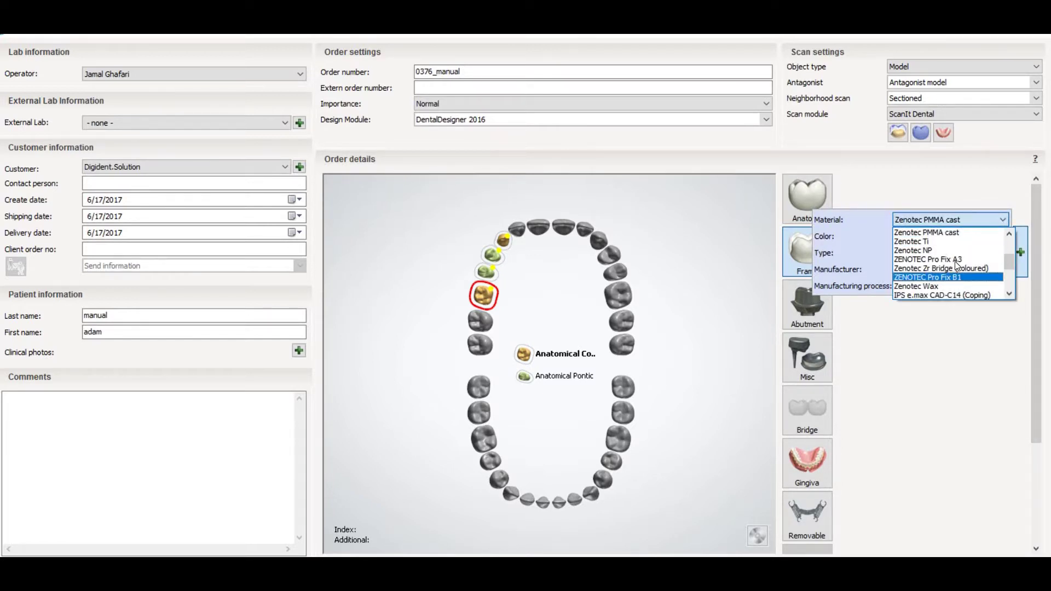
scroll(953, 274, "up", 1)
scroll(952, 271, "up", 2)
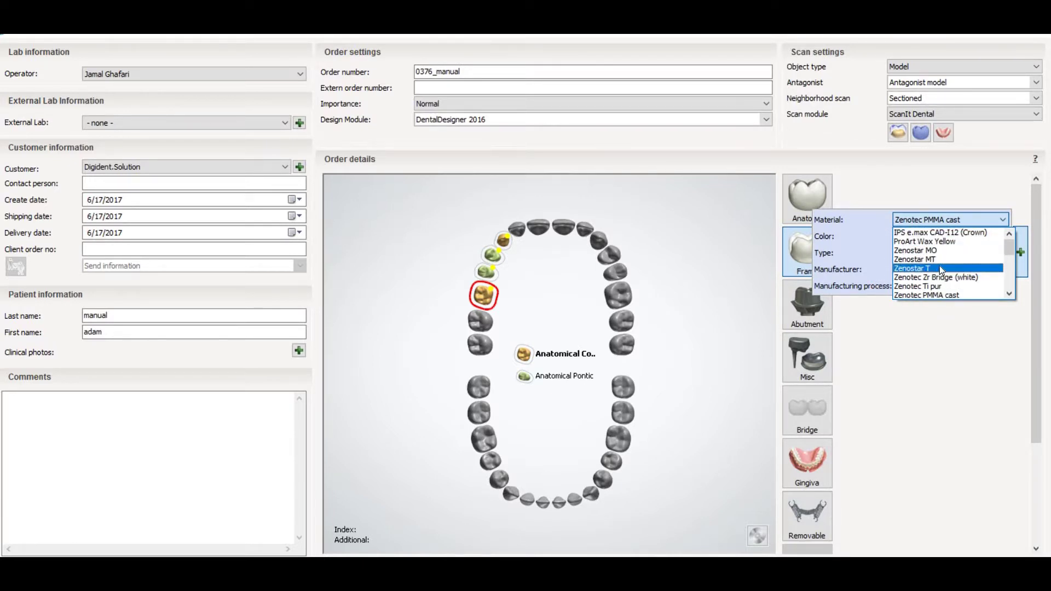
left_click(939, 267)
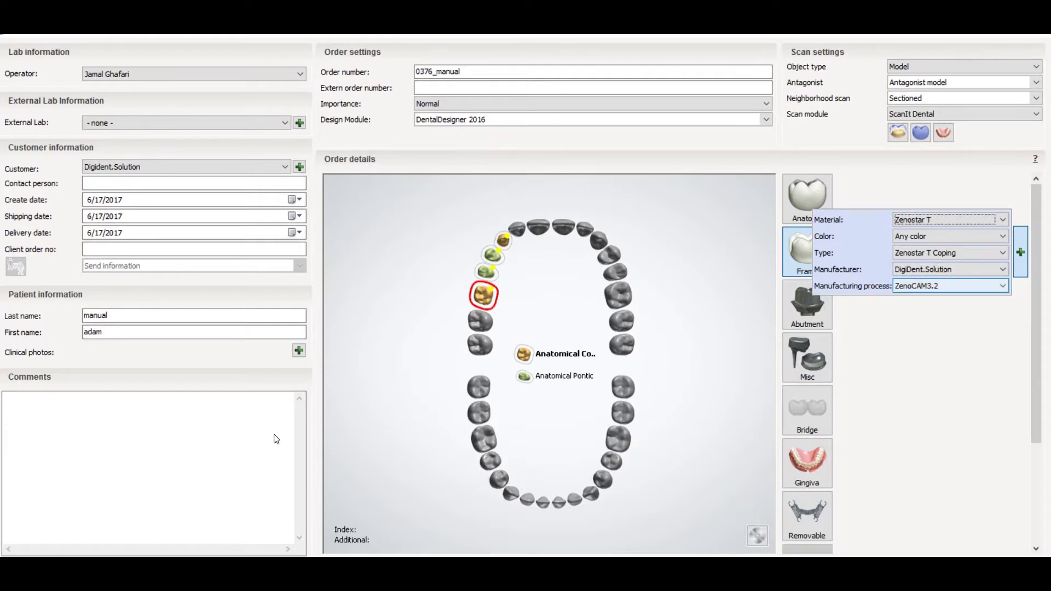
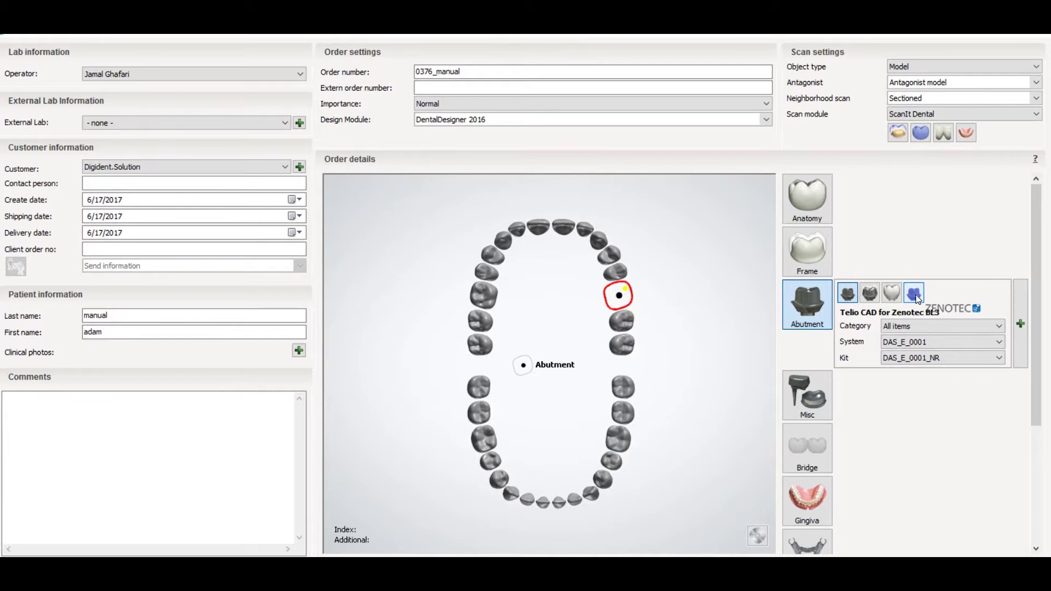
- Make the tooth an anatomical abutment: nt-trading 1pcs Preform, 1pcs_NobelActive_F_nt, kit 1pcs Abutment_F_NP_GH05
left_click(871, 294)
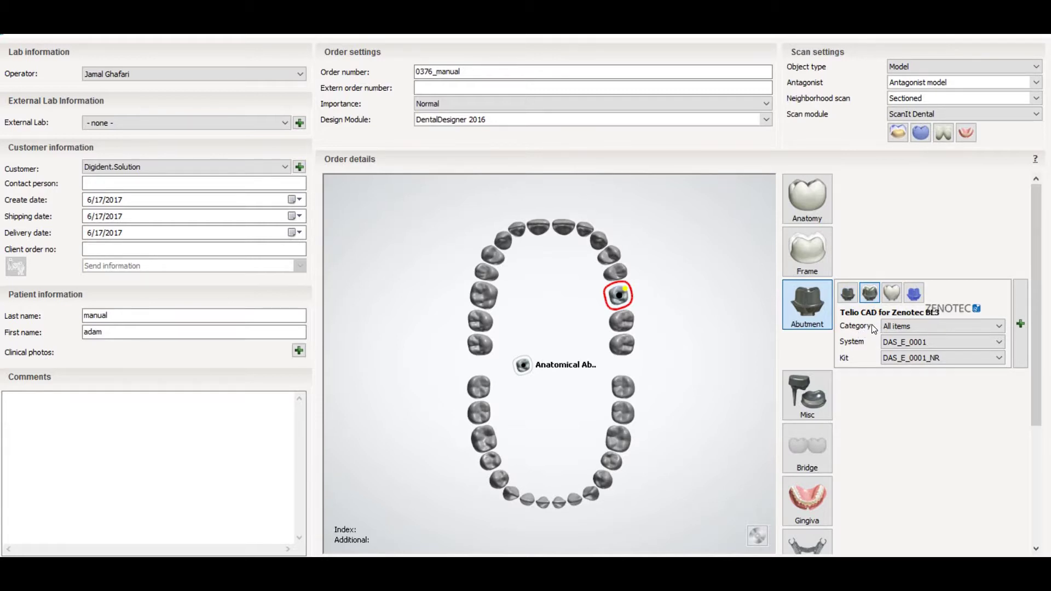
left_click(967, 326)
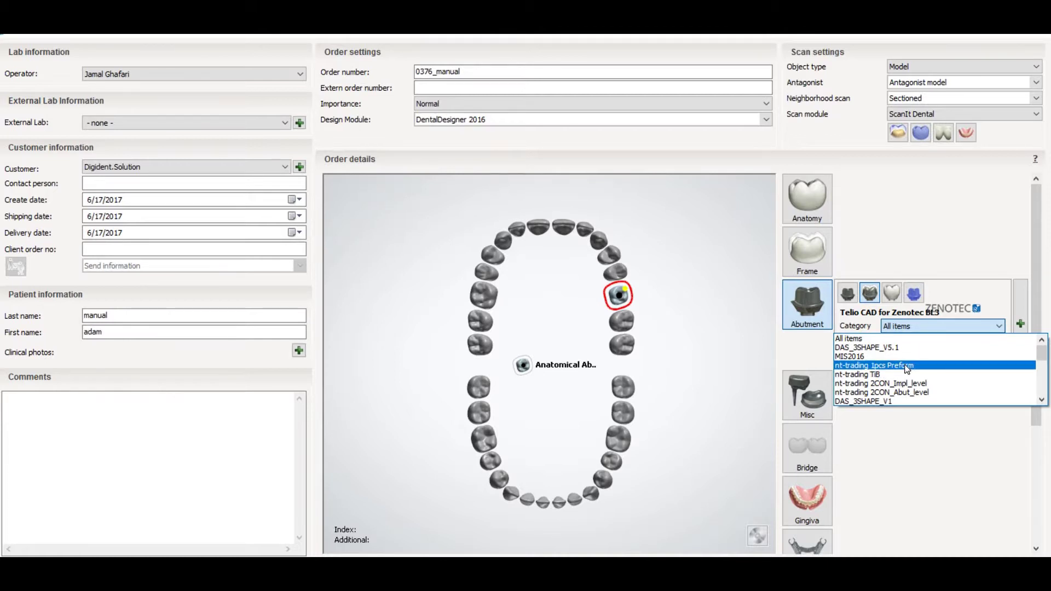
left_click(907, 365)
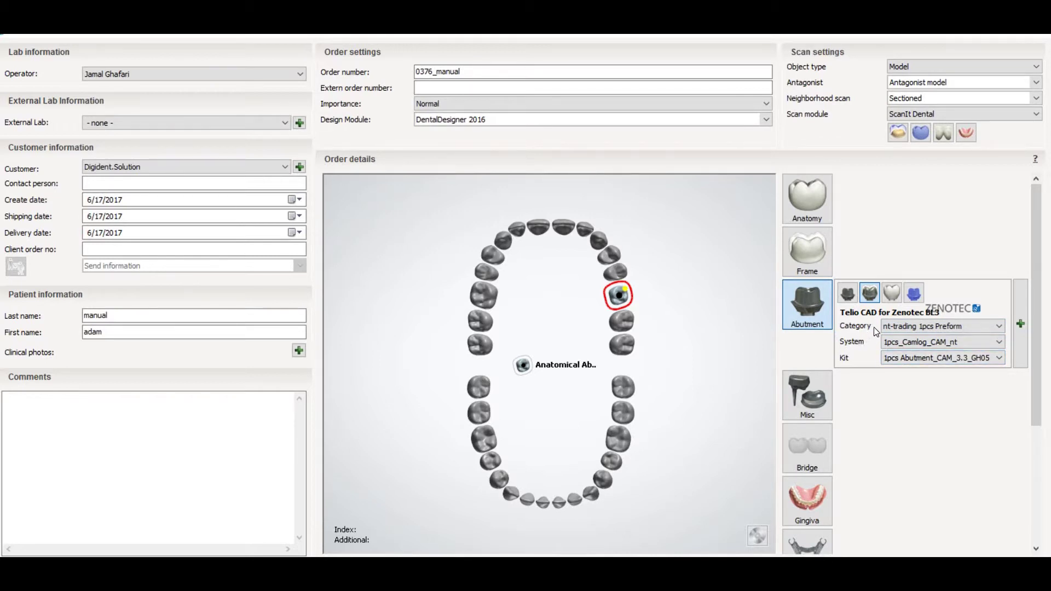
left_click(944, 341)
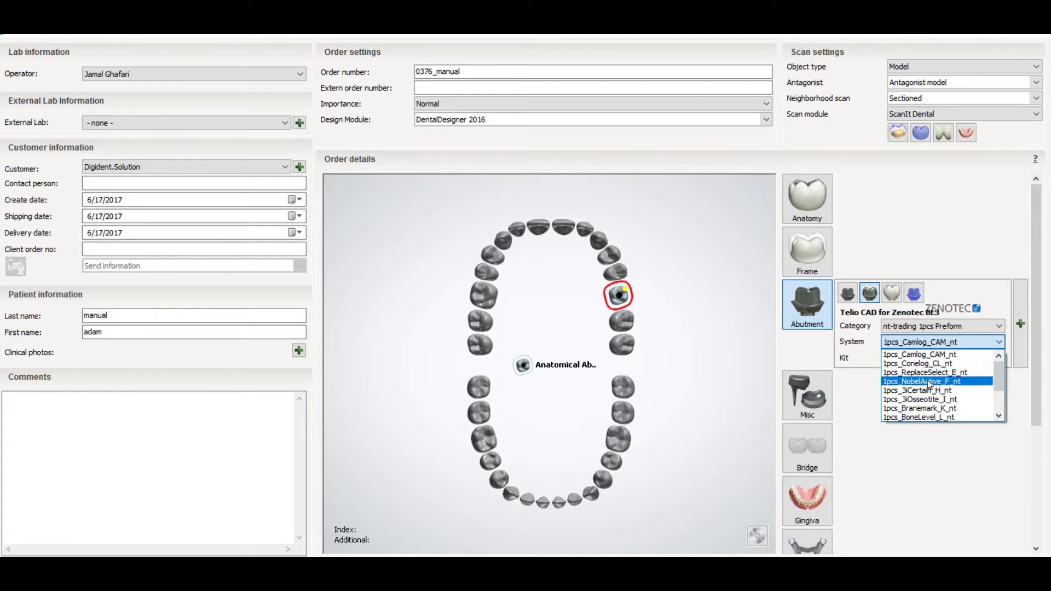
left_click(928, 380)
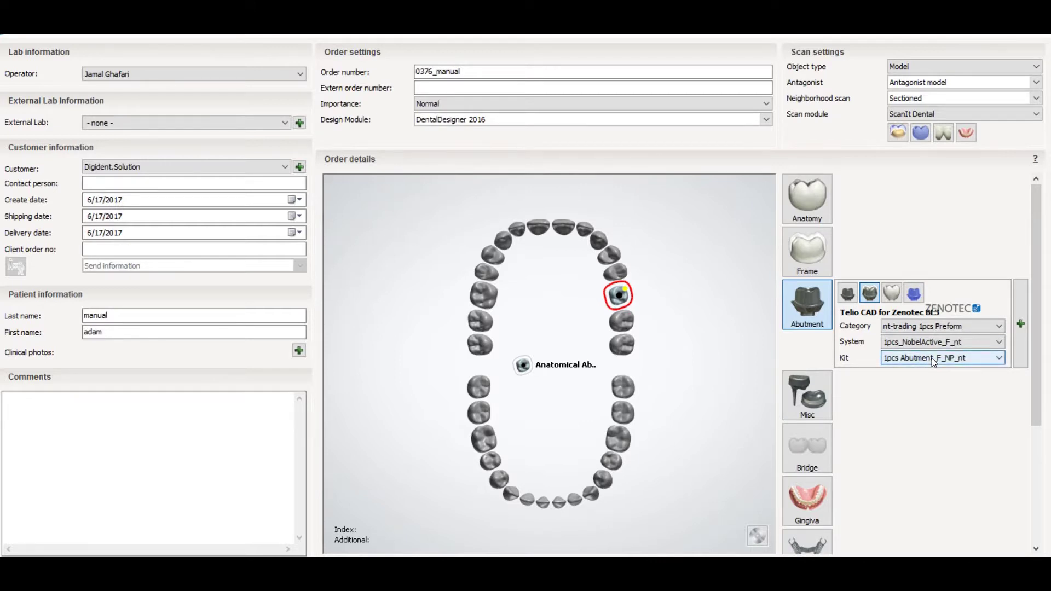
left_click(932, 358)
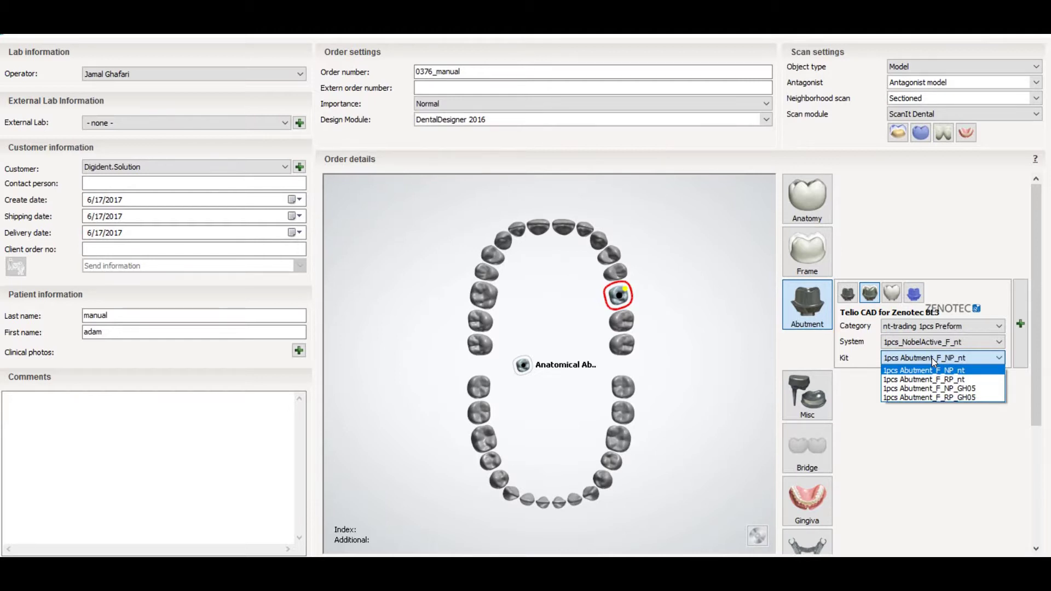
left_click(931, 390)
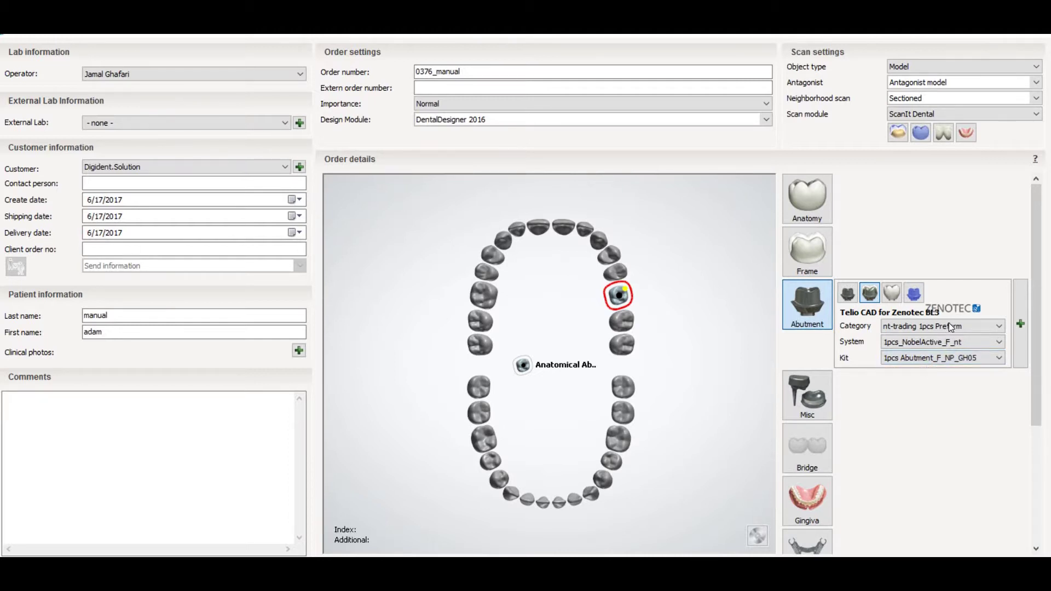
left_click(1021, 331)
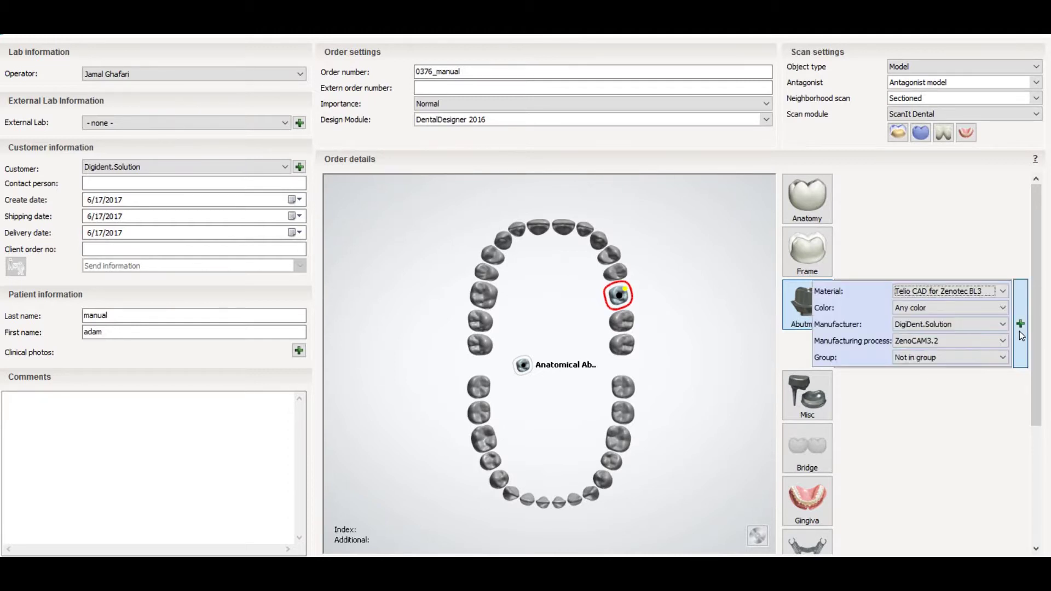
- Choose Zenostar Zr Translucent light as the abutment material, then select the neighbouring tooth
left_click(1002, 291)
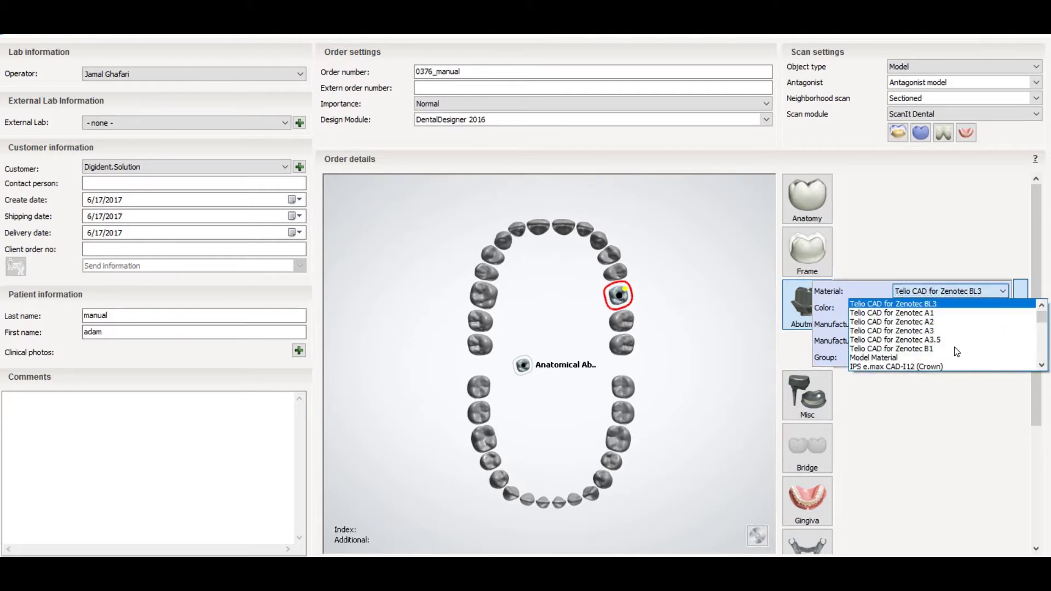
scroll(954, 348, "down", 5)
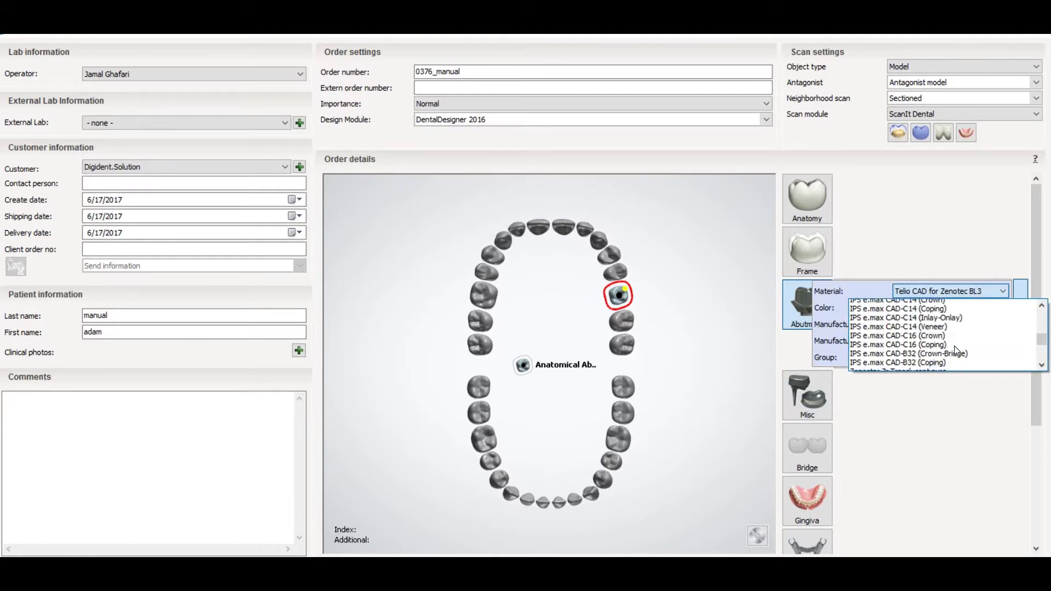
scroll(954, 346, "down", 3)
scroll(954, 346, "up", 1)
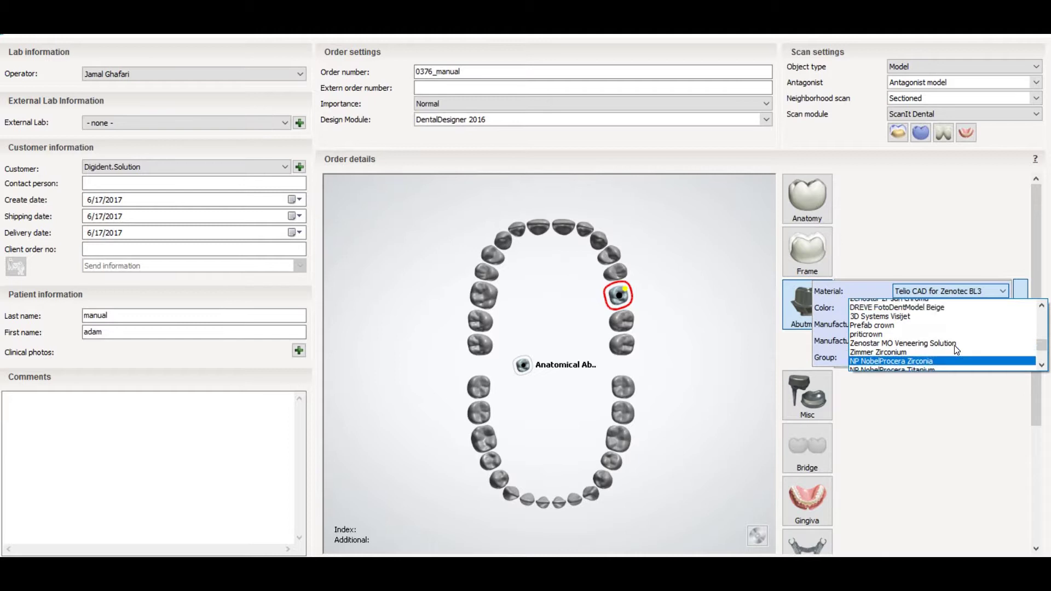
scroll(954, 346, "up", 2)
scroll(945, 331, "up", 2)
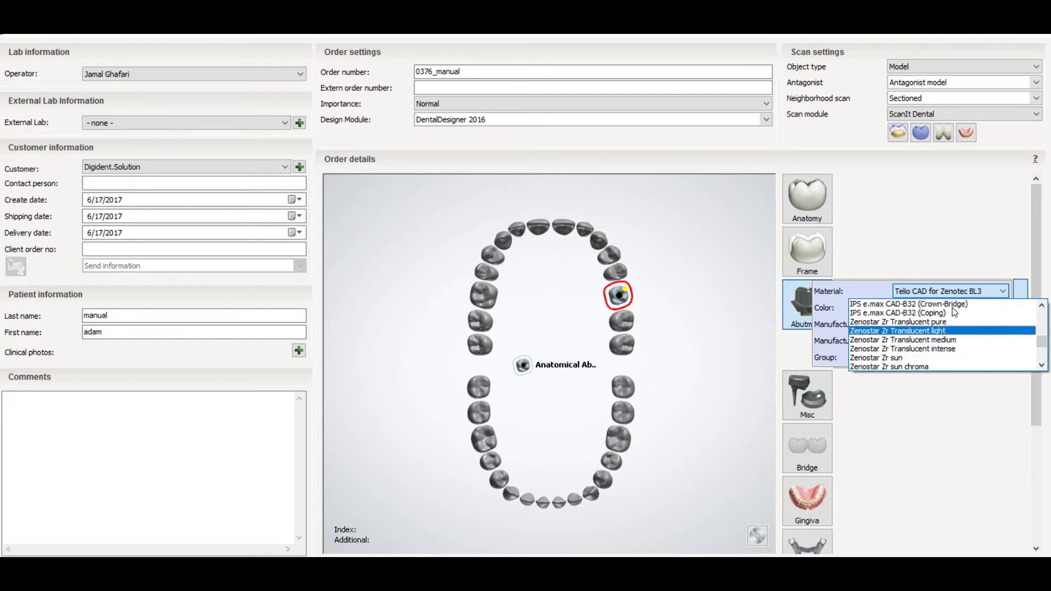
left_click(955, 330)
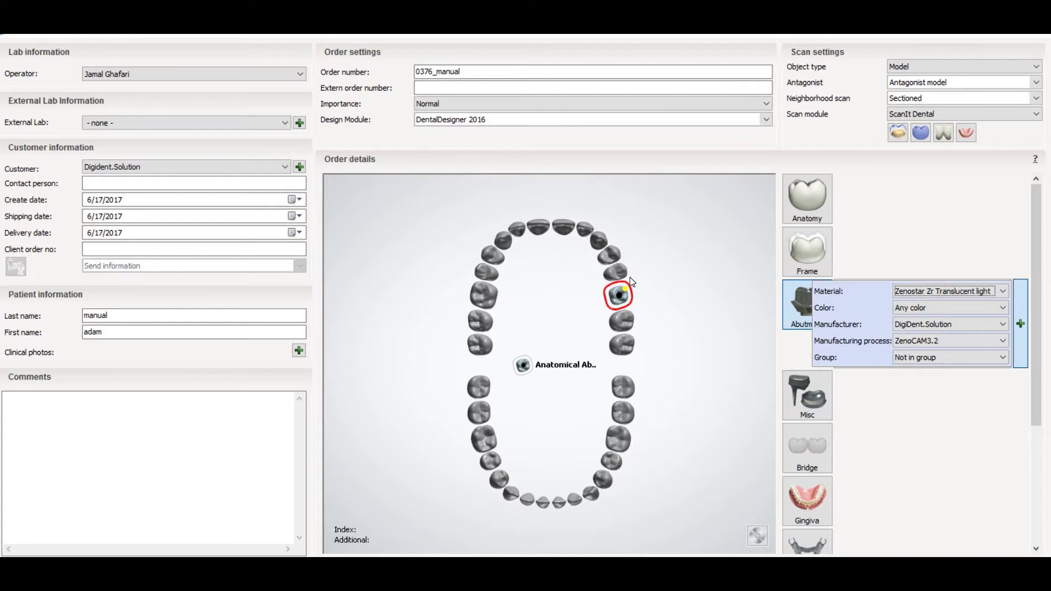
left_click(613, 268)
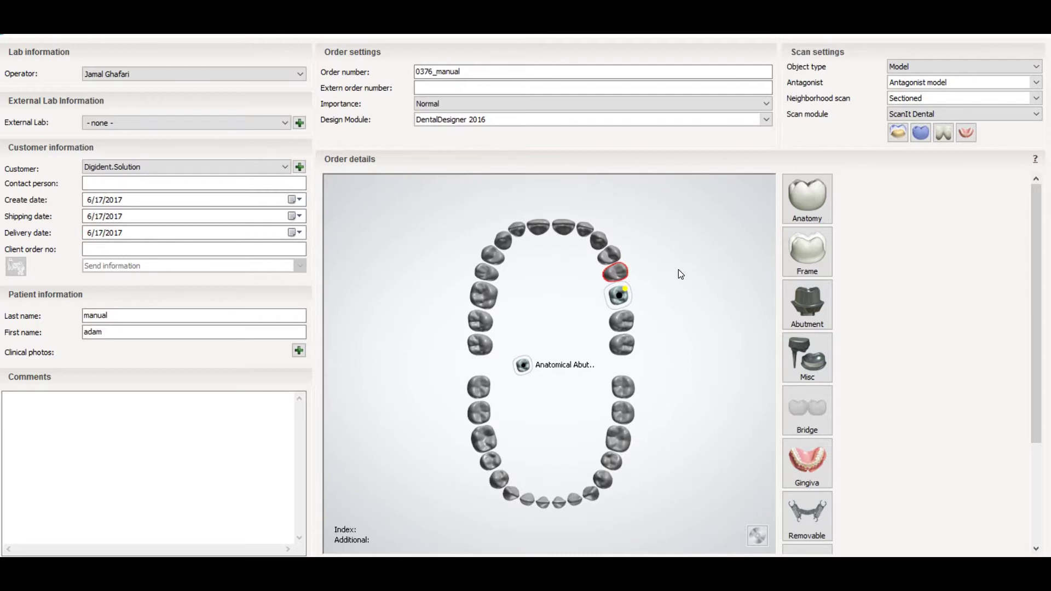
- Turn both teeth beside the abutment into Zenotec PMMA cast anatomical pontics, then make tooth 23 an abutment
left_click(613, 258)
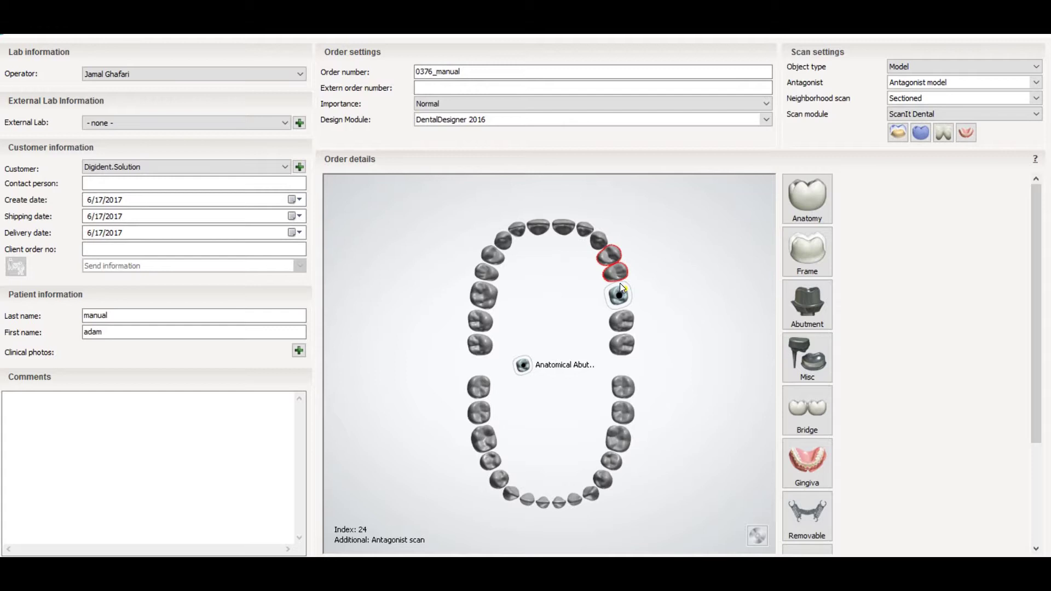
left_click(805, 255)
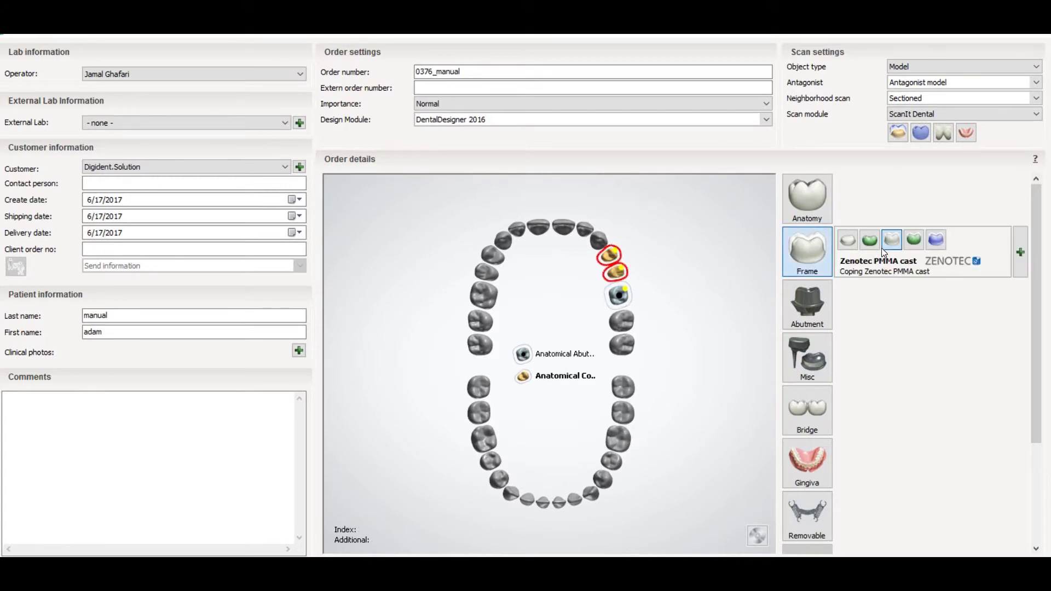
left_click(912, 242)
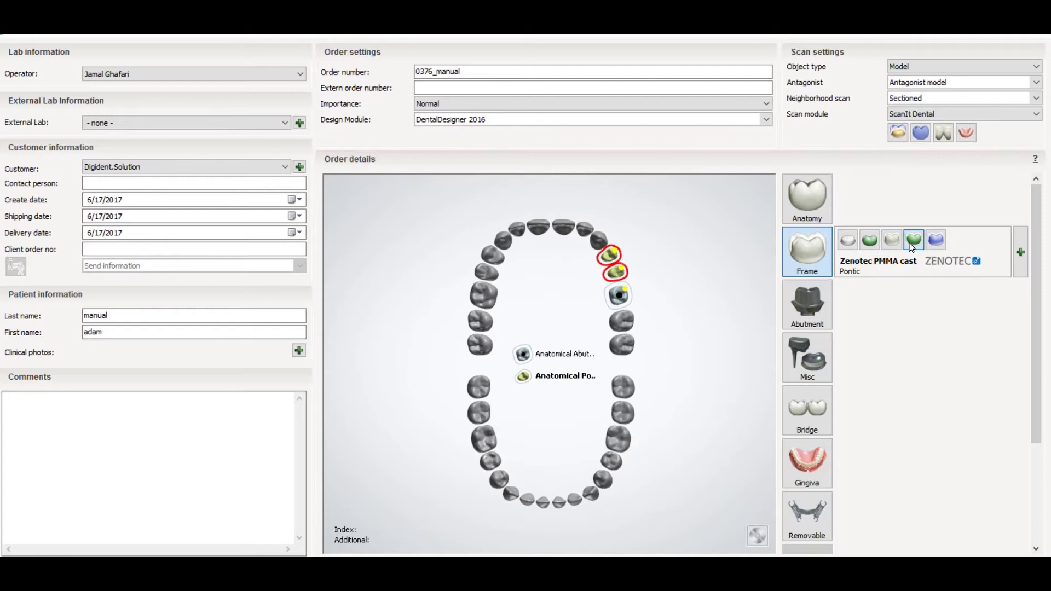
left_click(718, 255)
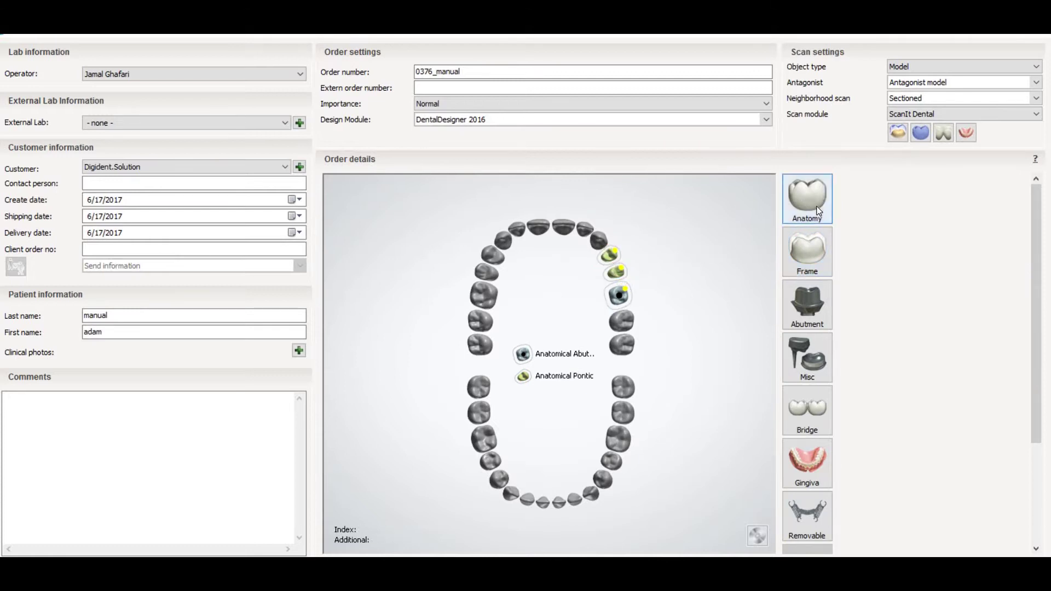
left_click(605, 245)
left_click(824, 296)
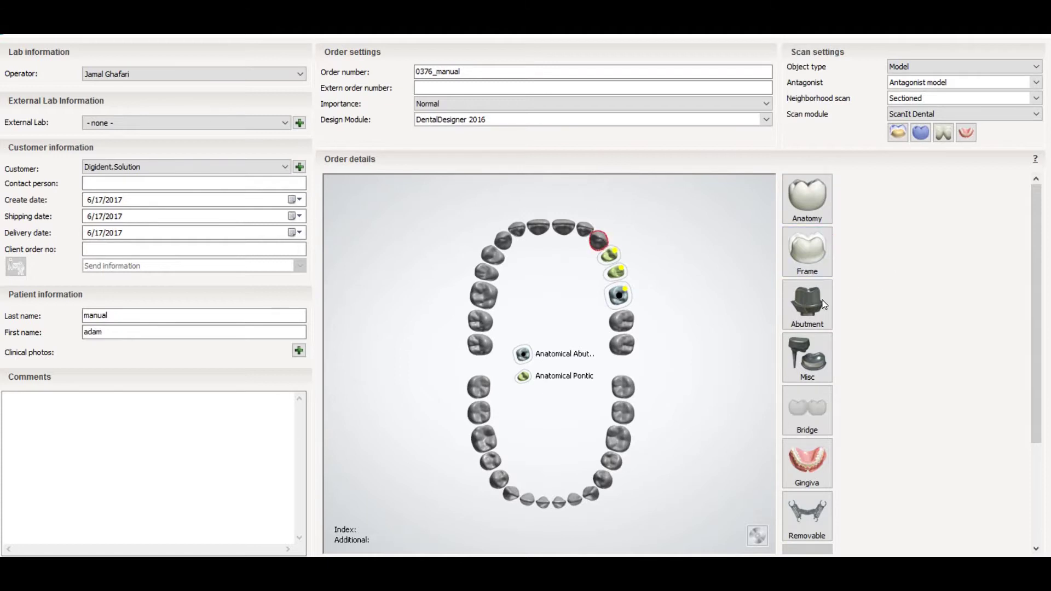
- Make tooth 23 an anatomical abutment on implant system DAS_E_0001 and close its options
left_click(871, 295)
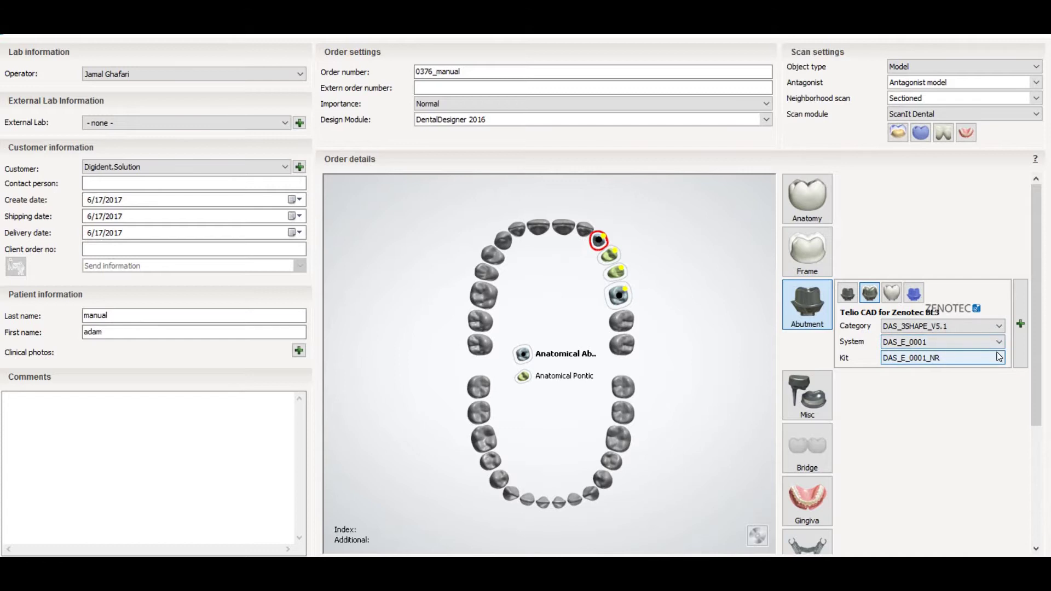
left_click(966, 342)
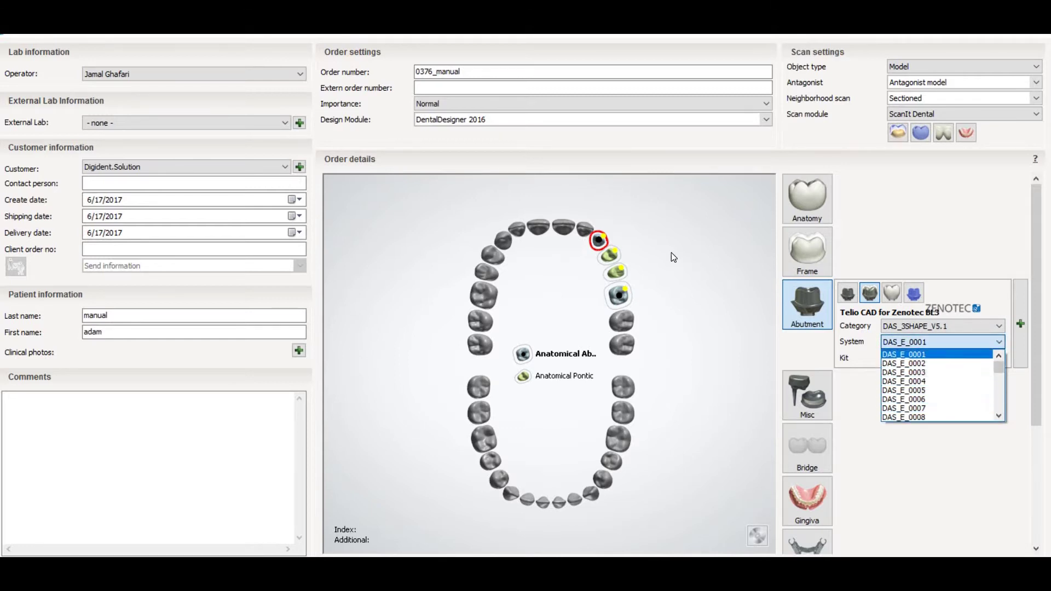
left_click(630, 261)
left_click(612, 258)
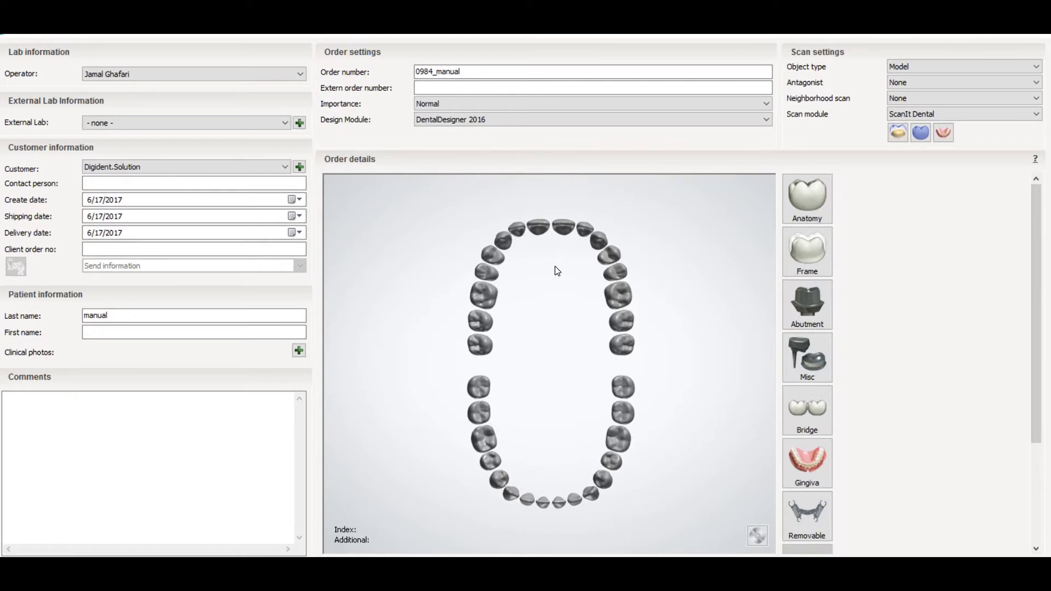
- Mark the two upper front teeth as abutments in the new order
left_click(503, 243)
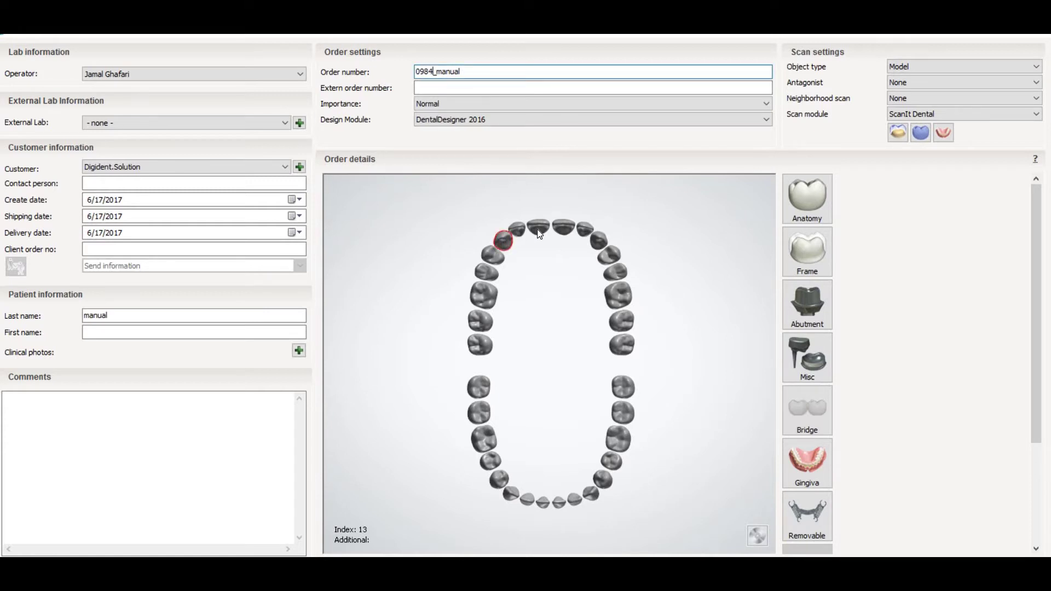
left_click(539, 230)
left_click(816, 306)
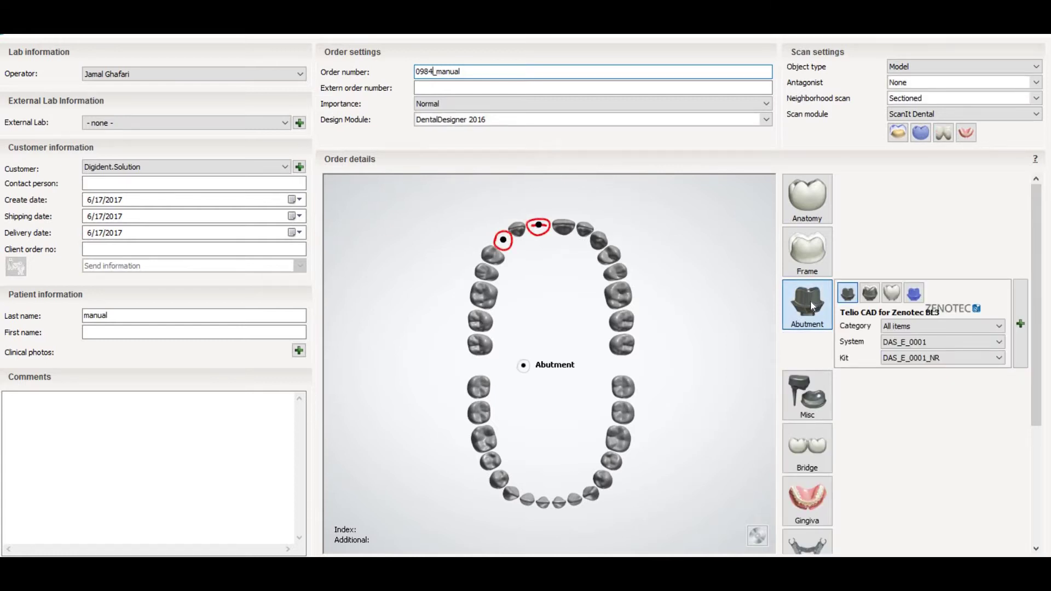
- Make them screw-retained with category DAS_3SHAPE_V5.1, system DAS_E_0001 and kit DAS_E_0001_NR
left_click(892, 296)
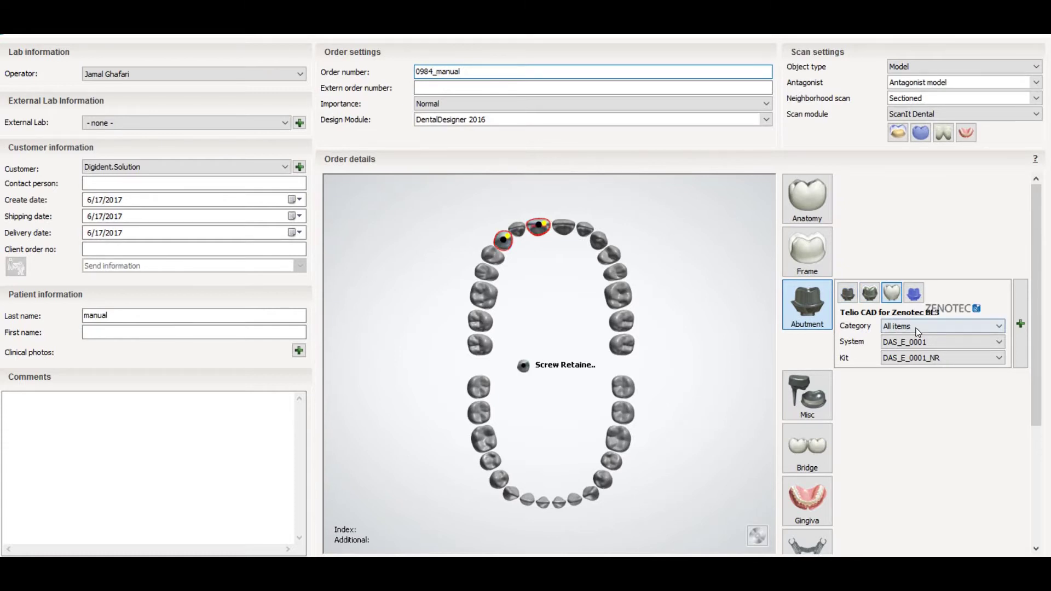
left_click(917, 328)
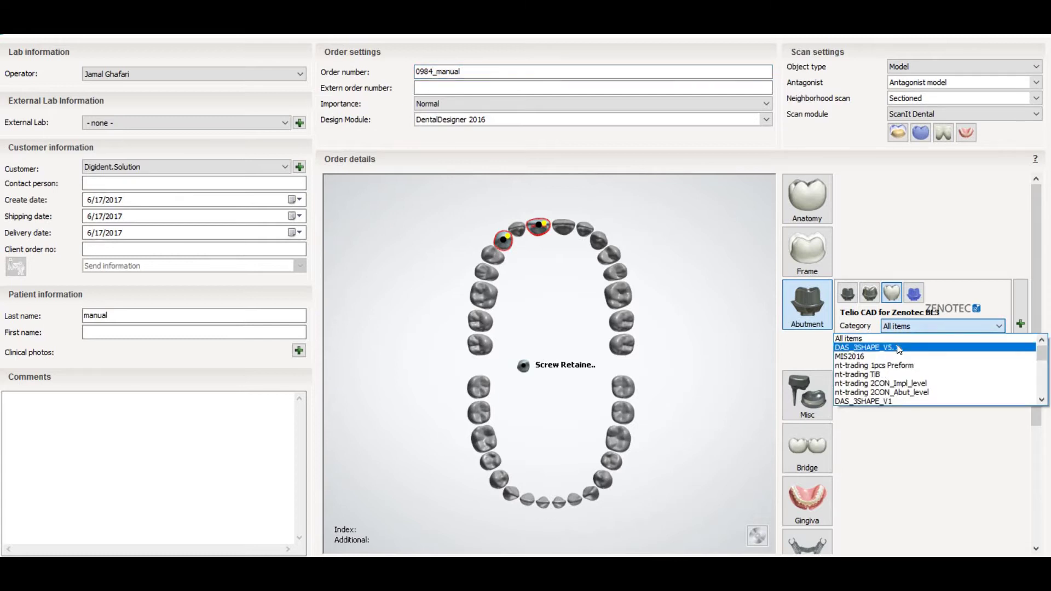
left_click(898, 348)
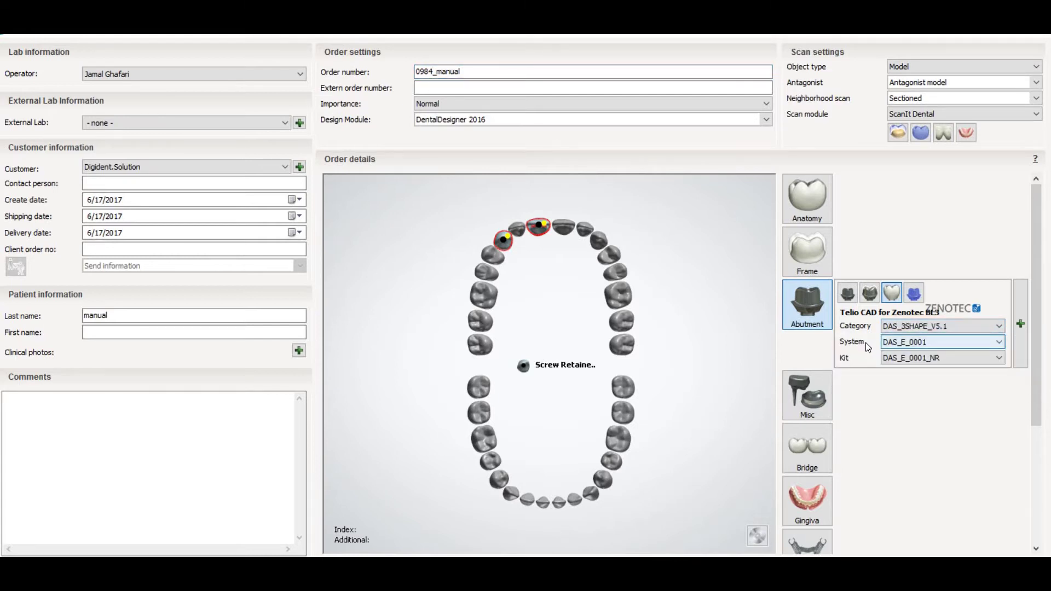
left_click(928, 342)
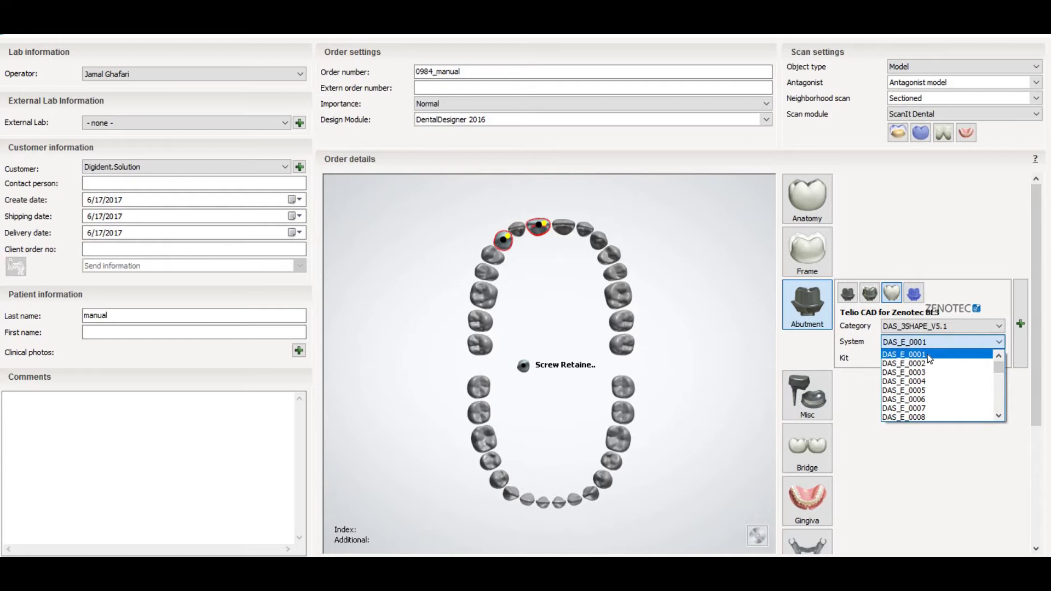
left_click(929, 355)
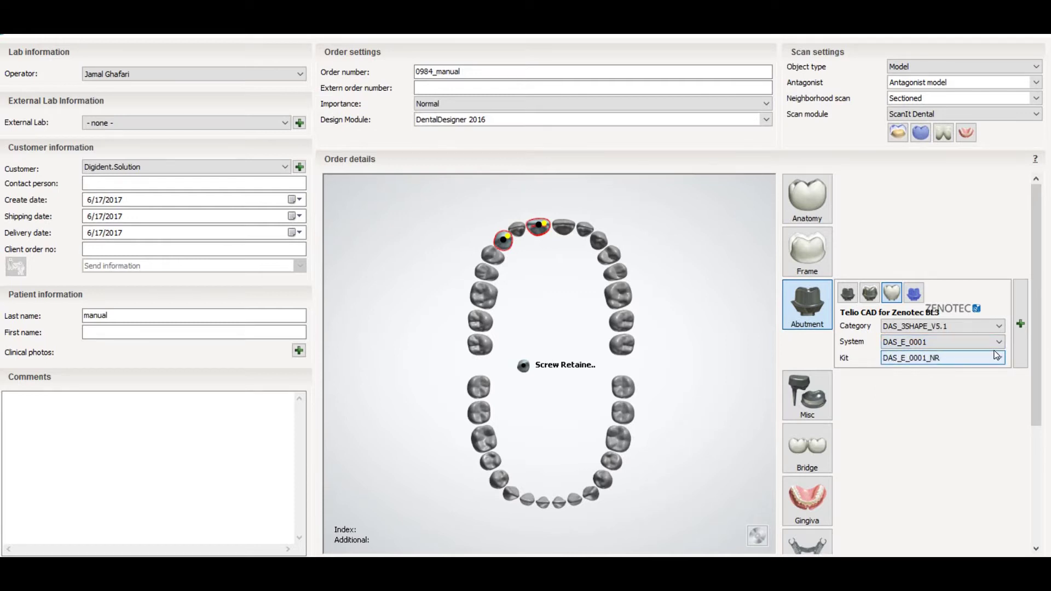
left_click(1019, 350)
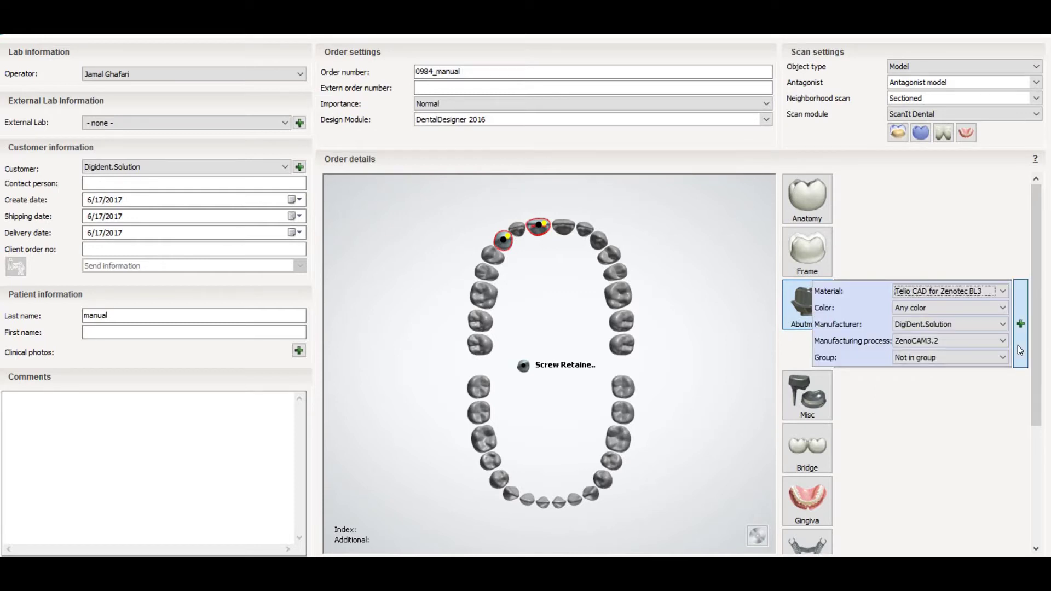
- Set the abutment material to Zenostar Zr Translucent pure, close the panel, and select tooth 12
left_click(1004, 292)
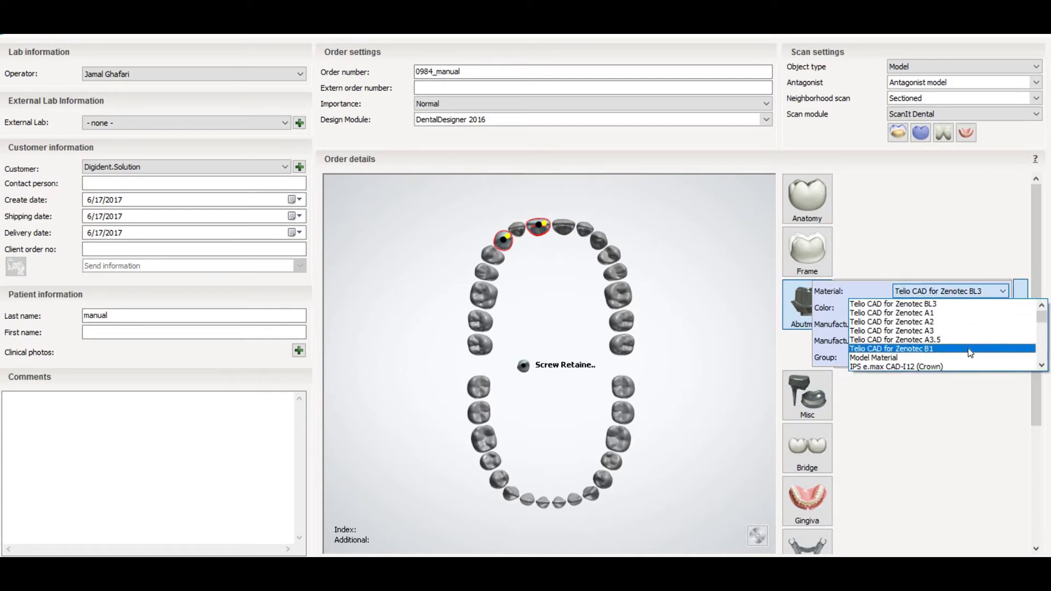
left_click_drag(1043, 329, 1044, 336)
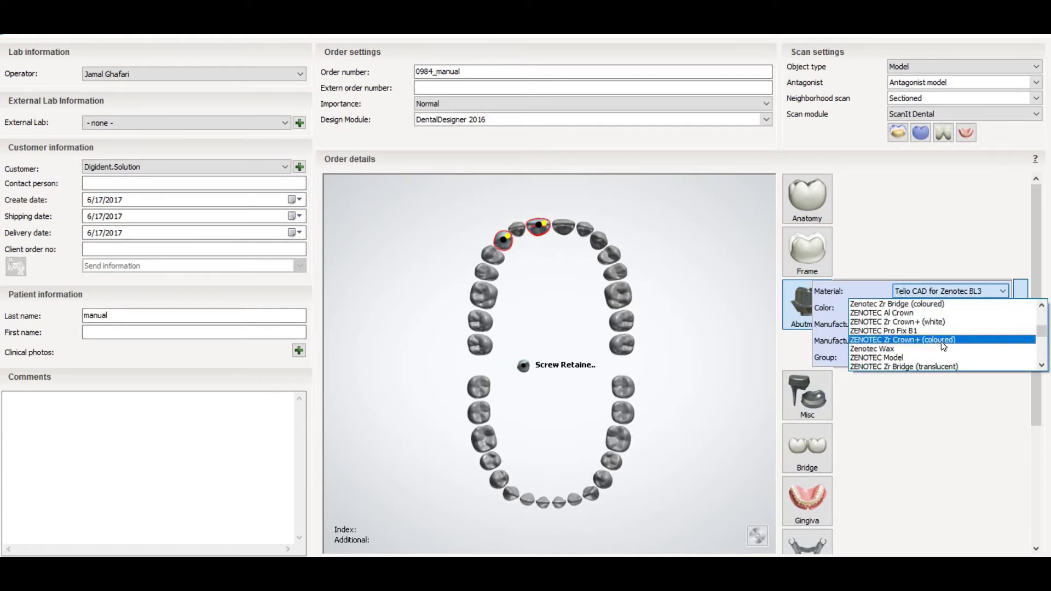
scroll(941, 341, "down", 3)
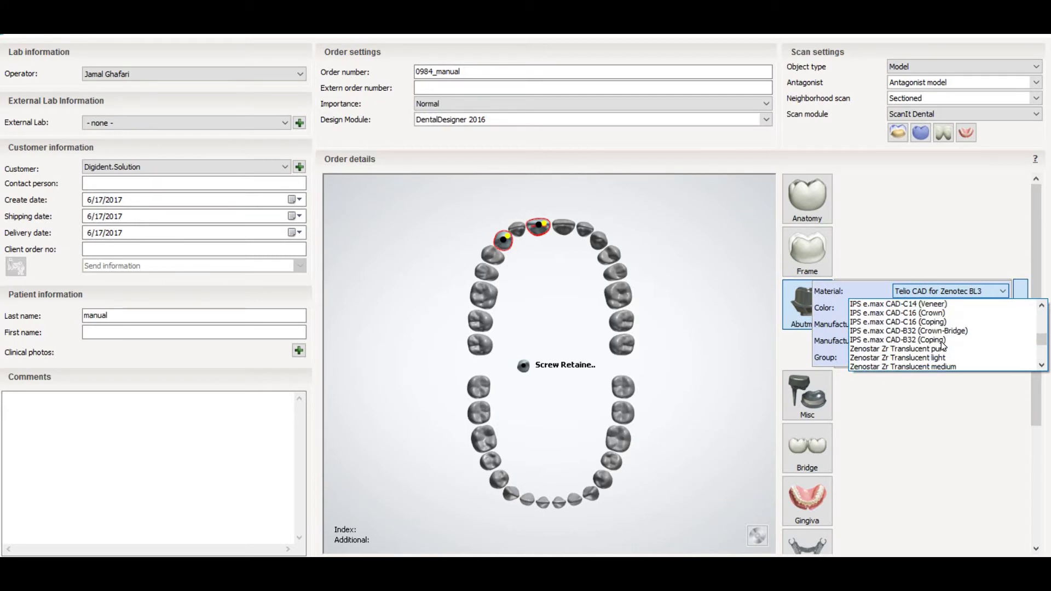
left_click(911, 348)
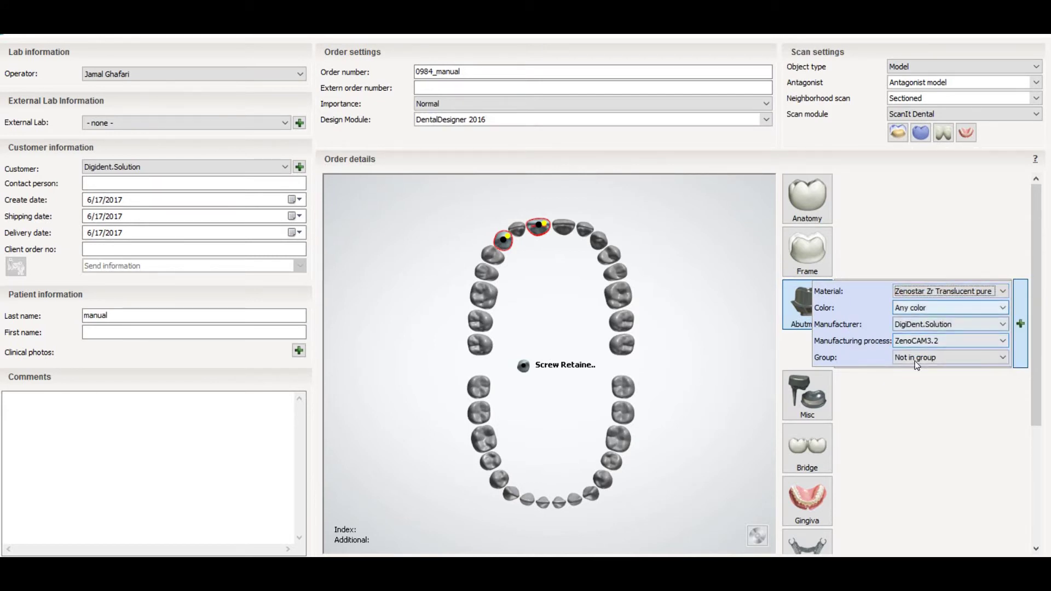
left_click(678, 263)
left_click(520, 234)
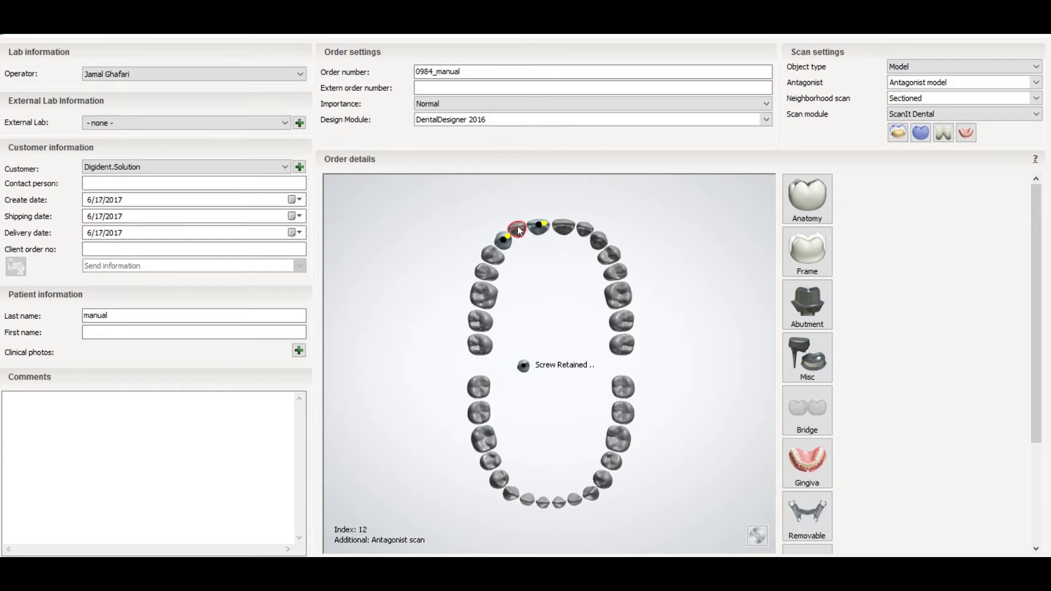
- Set tooth 12 as an anatomical crown pontic in Zenostar Zr Translucent pure
left_click(809, 197)
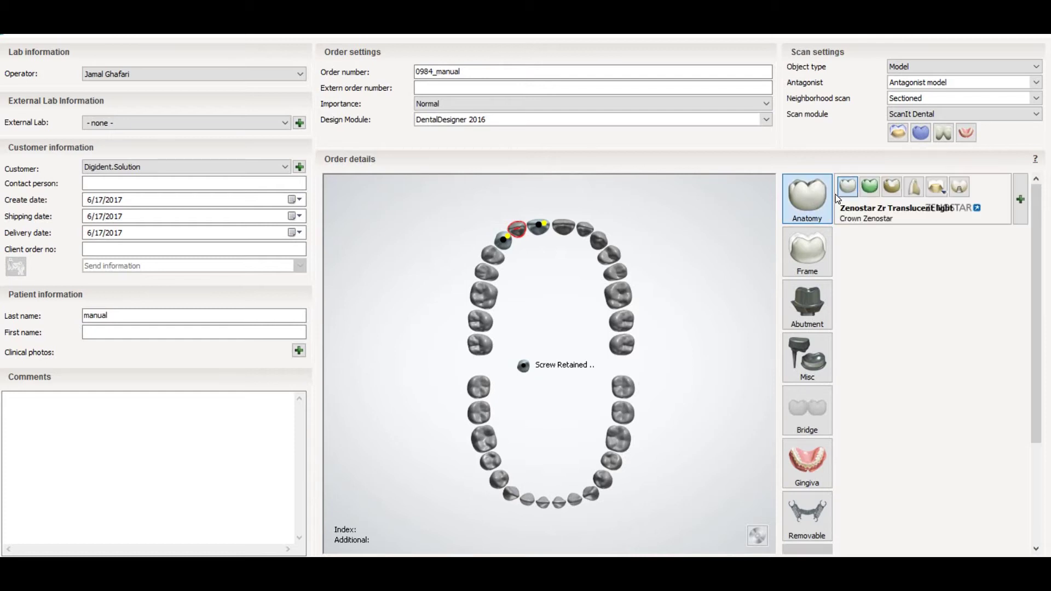
left_click(869, 188)
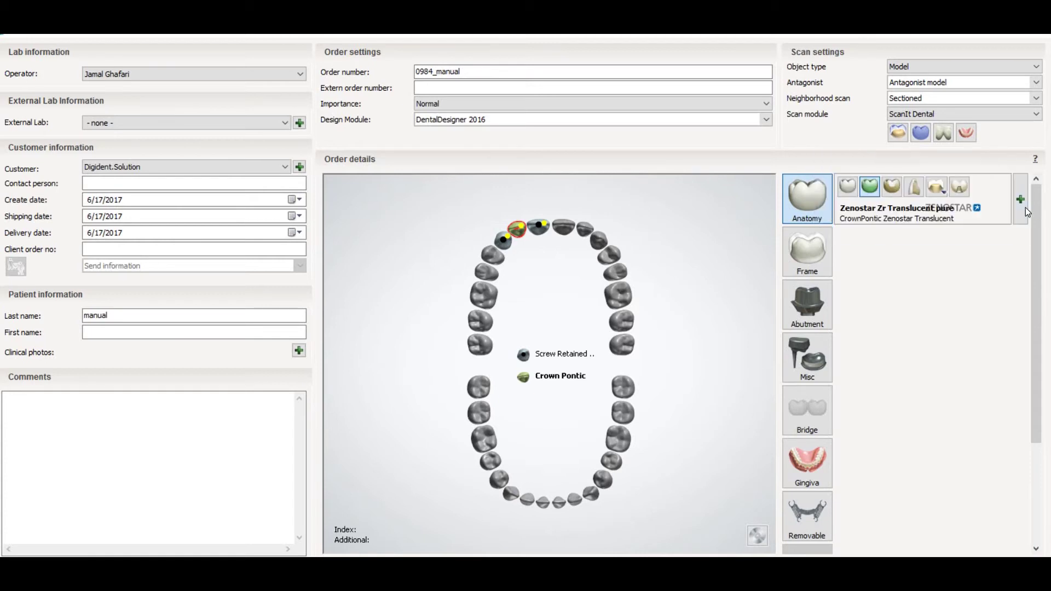
mouse_move(1007, 207)
- Connect teeth 12–21 into one bridge and add gingiva around the front restorations
left_click(535, 230)
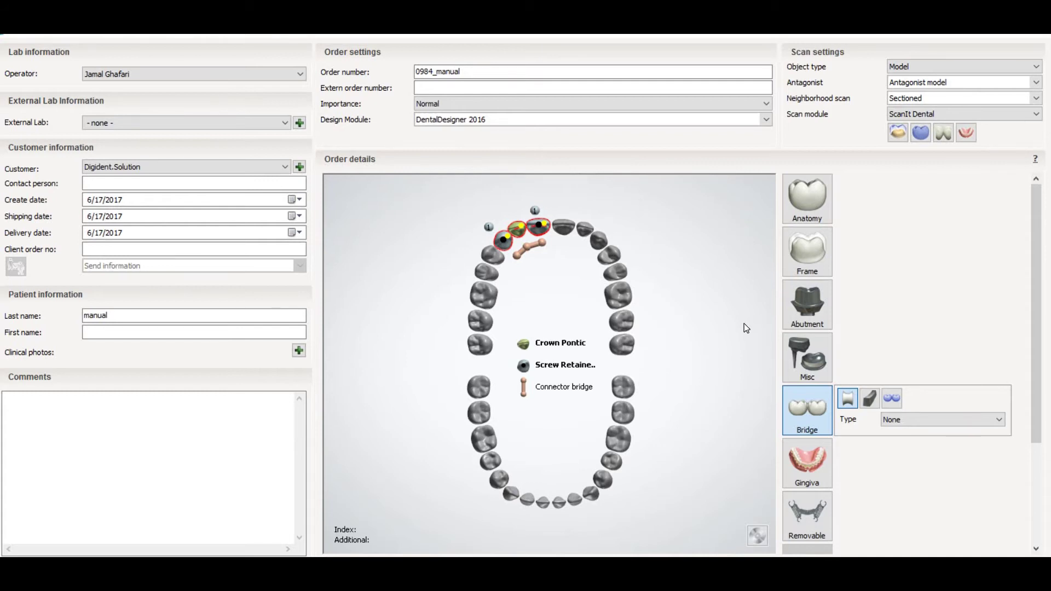
left_click(799, 462)
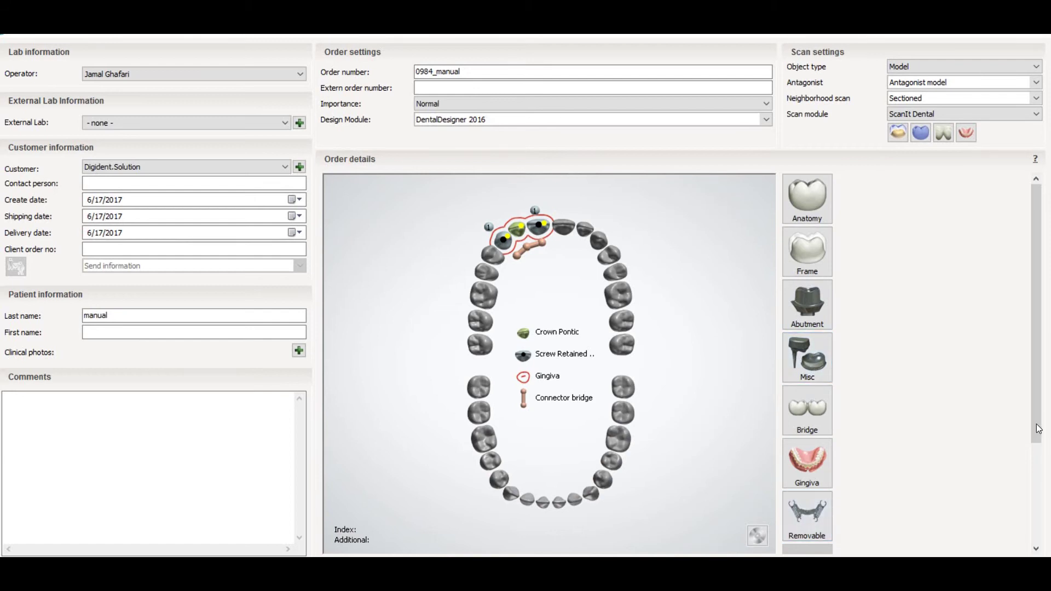
- Set the Scan settings object type to Digital impression and select upper tooth 26
left_click_drag(1038, 429, 1038, 519)
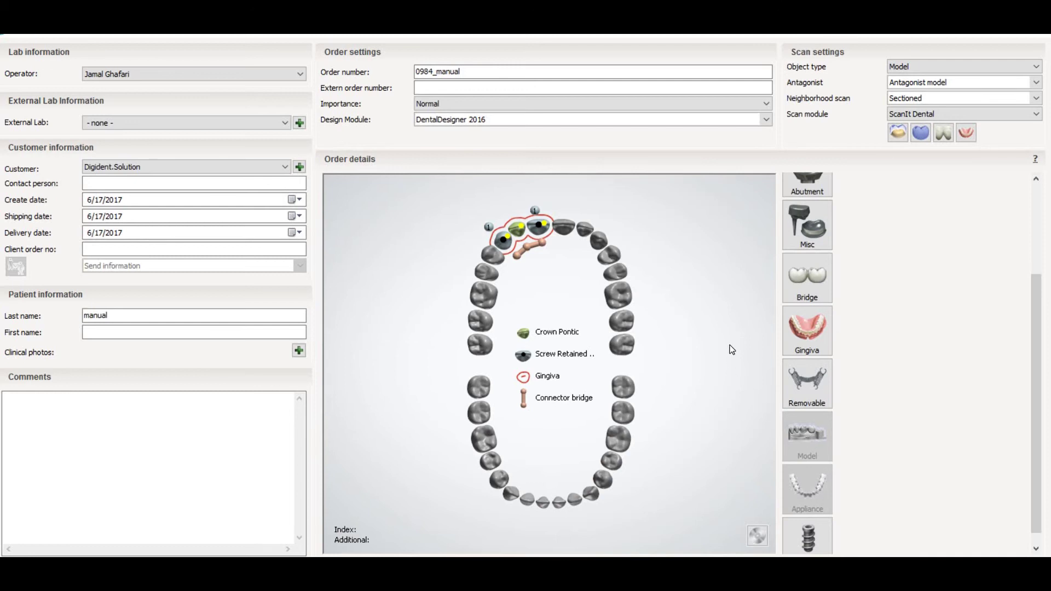
left_click(911, 68)
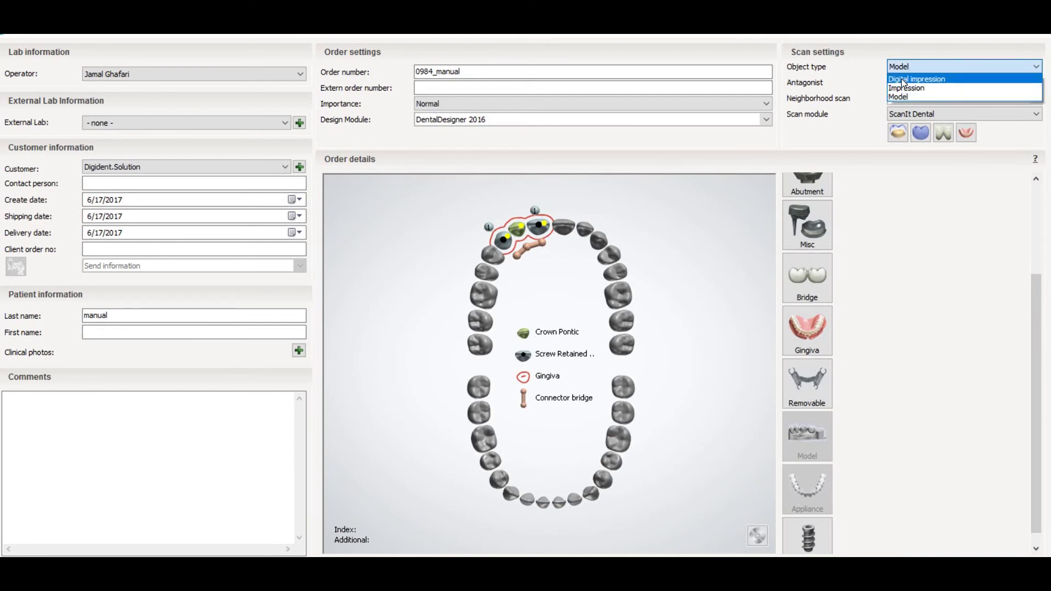
left_click(902, 79)
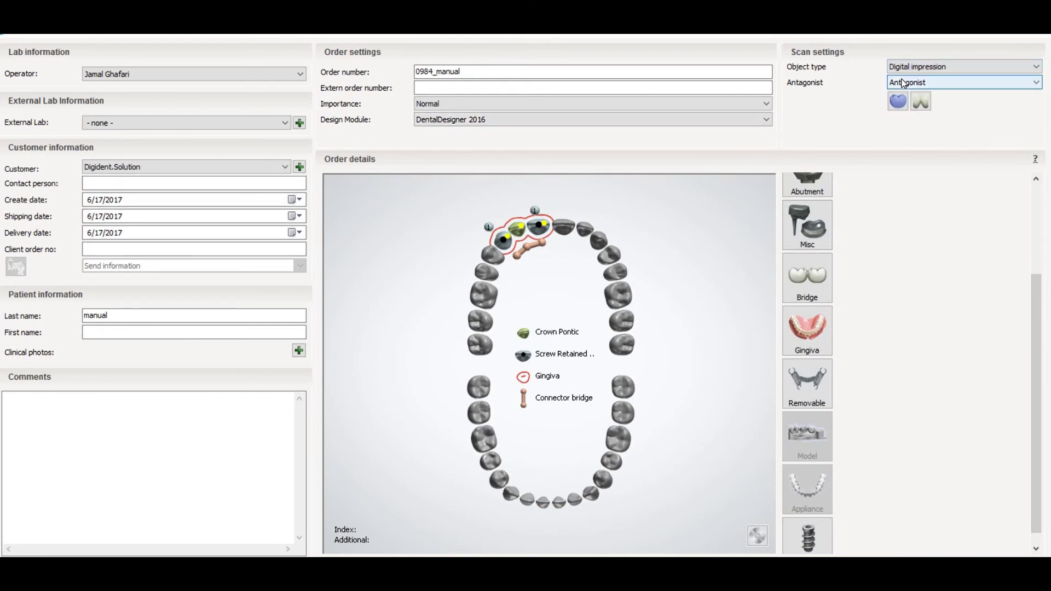
left_click(627, 300)
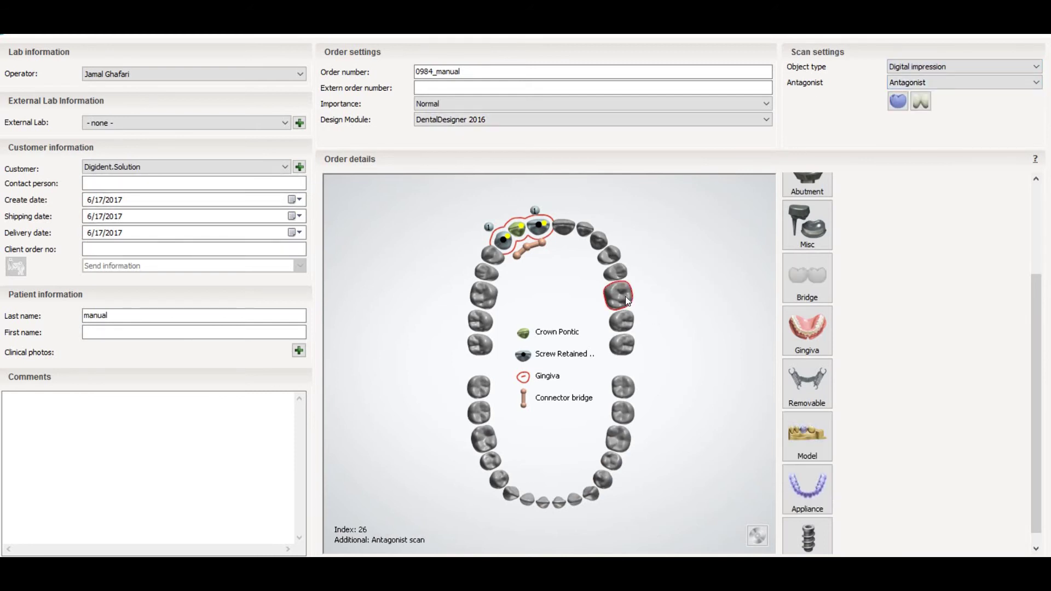
- Add a Zenotec Model sectioned (die ditched) base to the order, then select the upper right molar
left_click(825, 444)
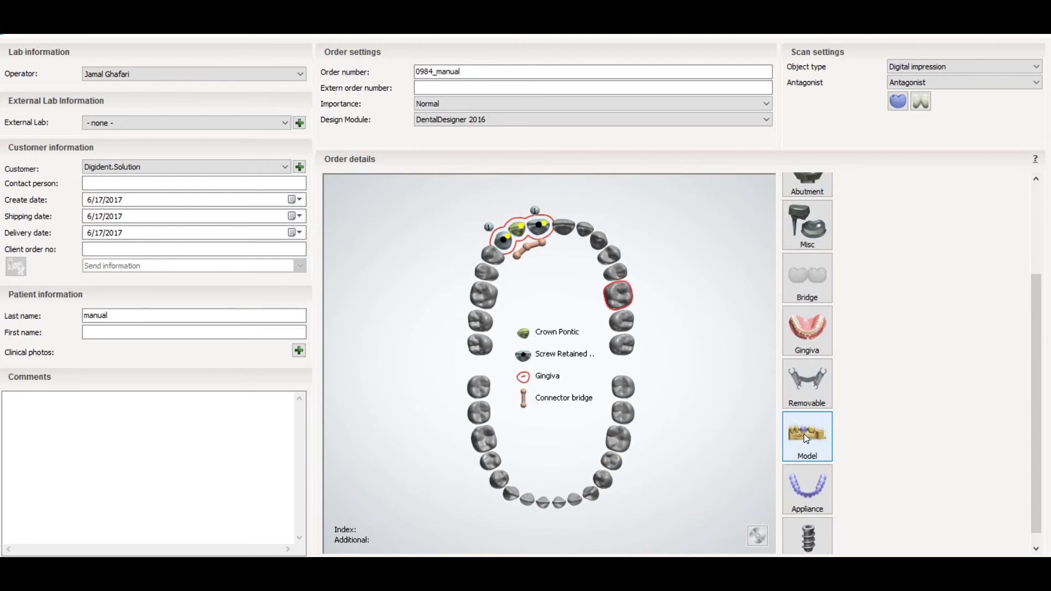
left_click(806, 437)
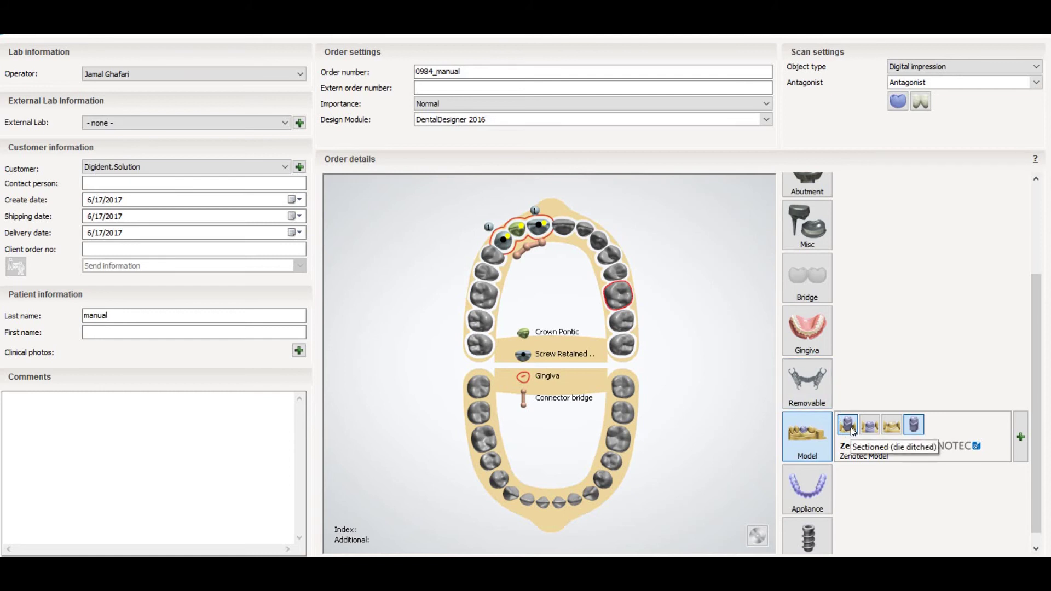
left_click(852, 430)
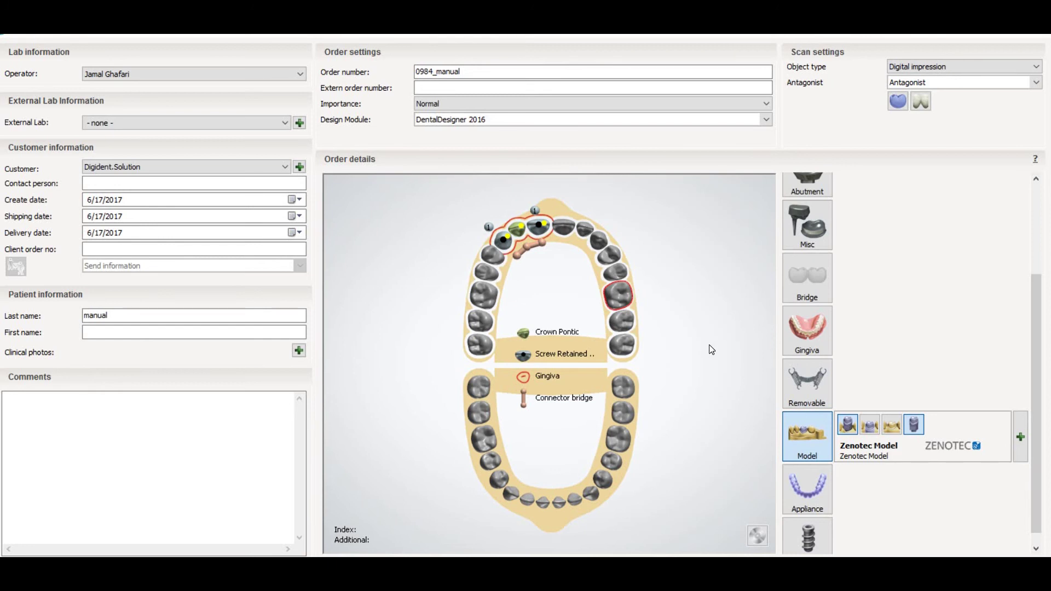
left_click(752, 247)
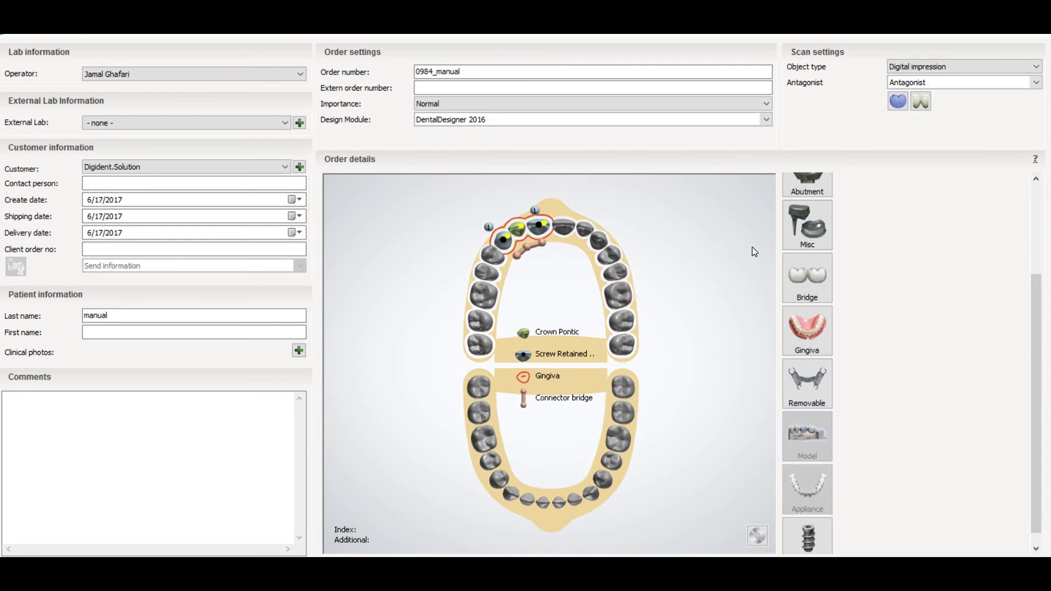
left_click(628, 349)
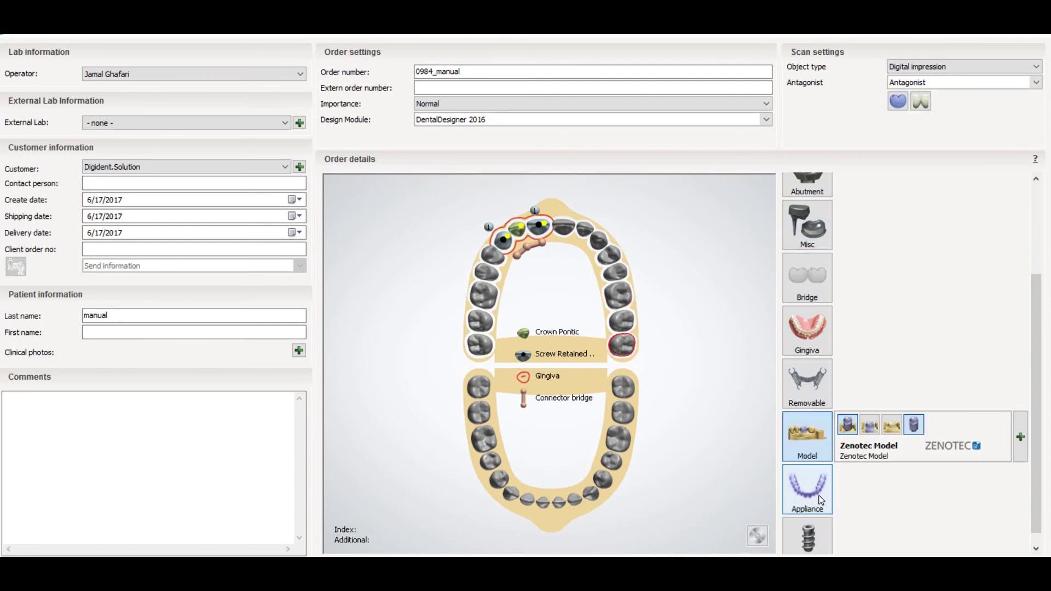